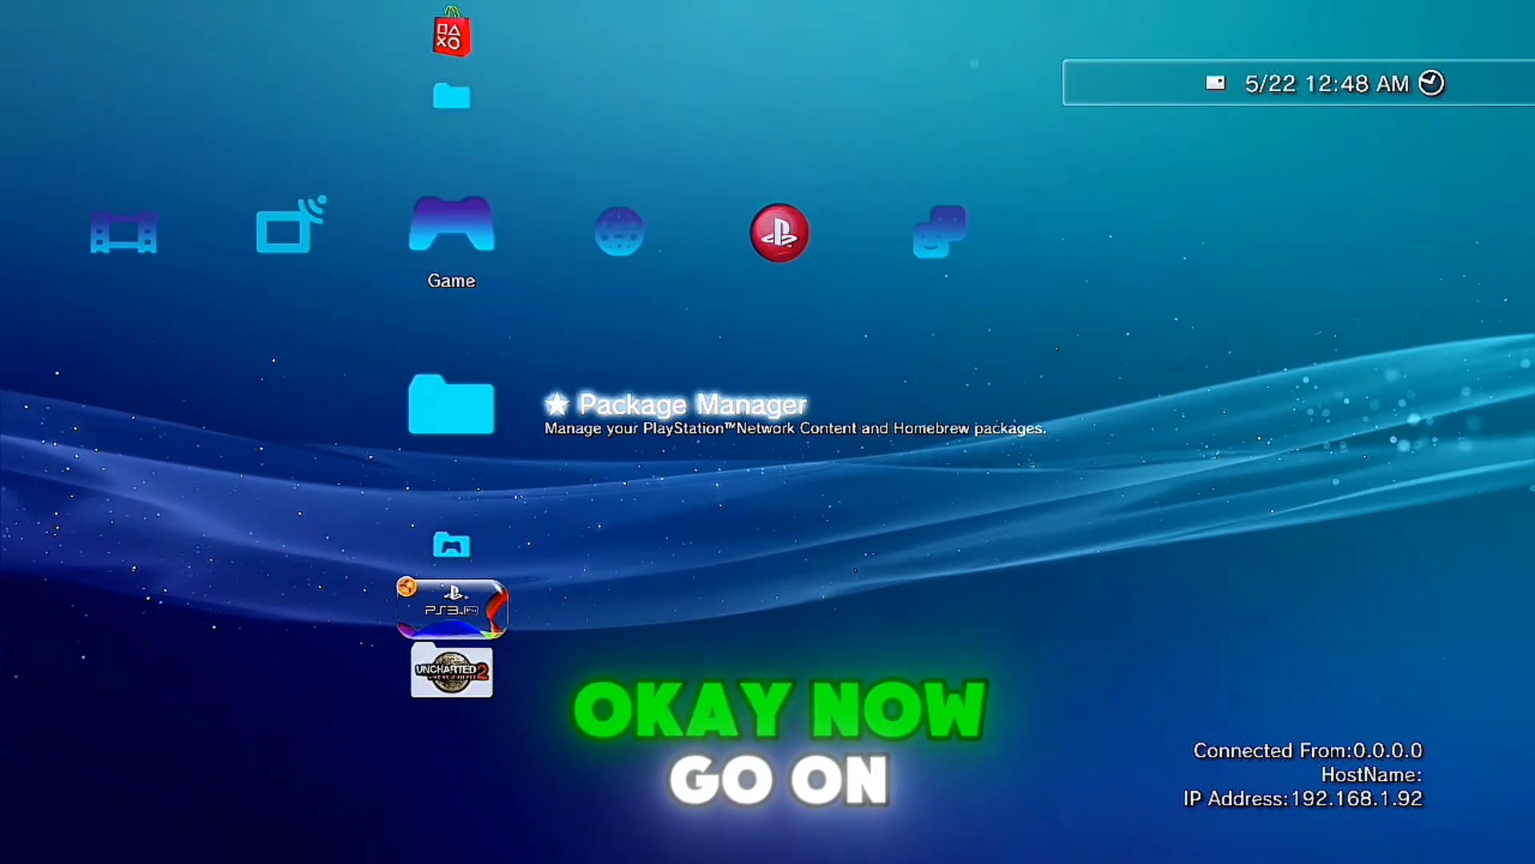
Search the web for 'virusmike' using Internet Search in the Network category
{"action": "key", "text": "Right"}
{"action": "key", "text": "Down"}
{"action": "key", "text": "Up"}
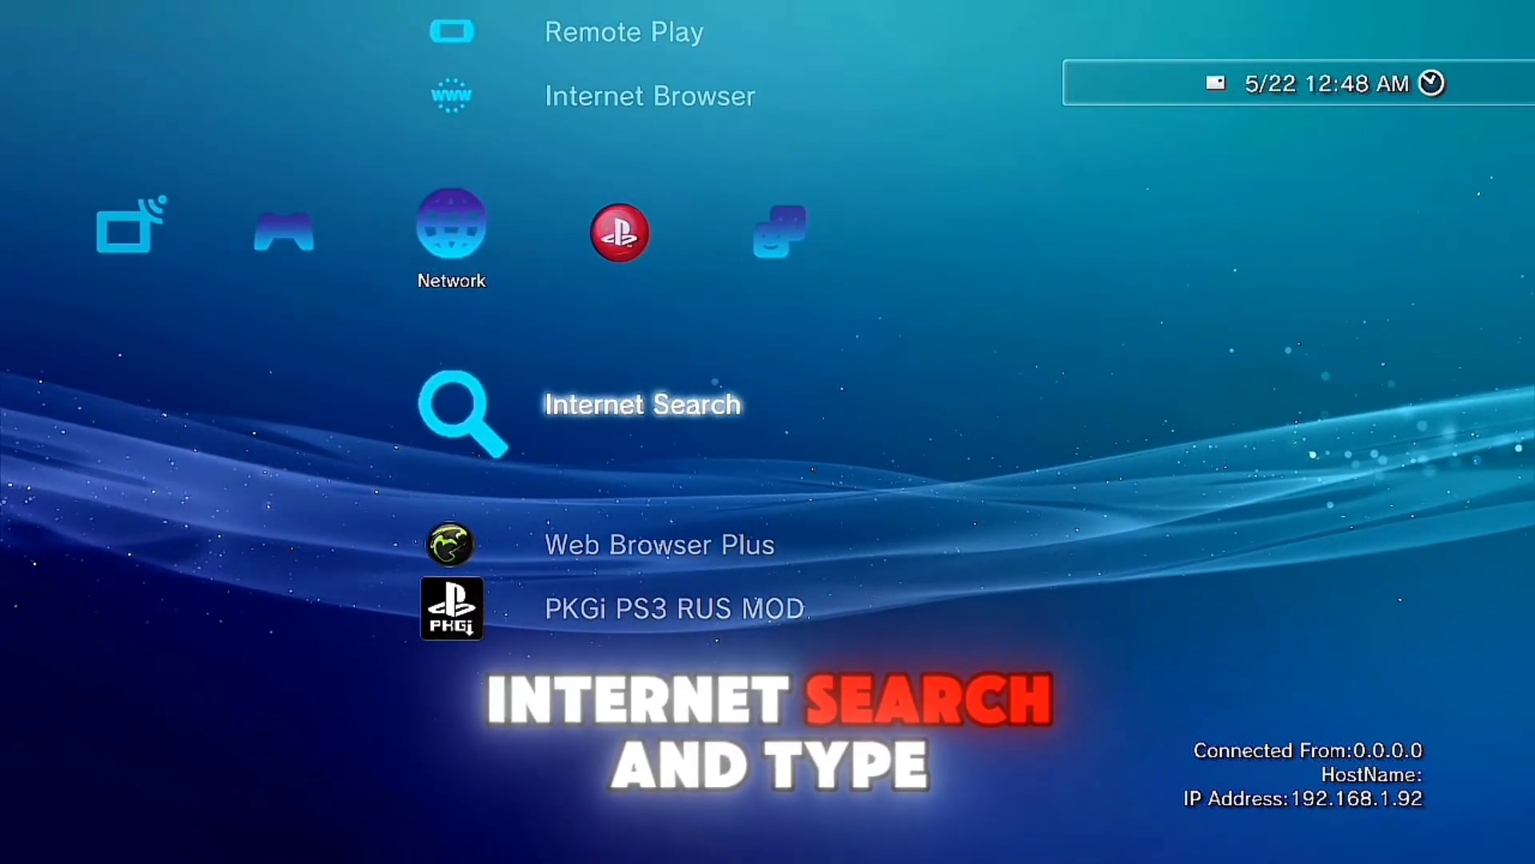
{"action": "key", "text": "Return"}
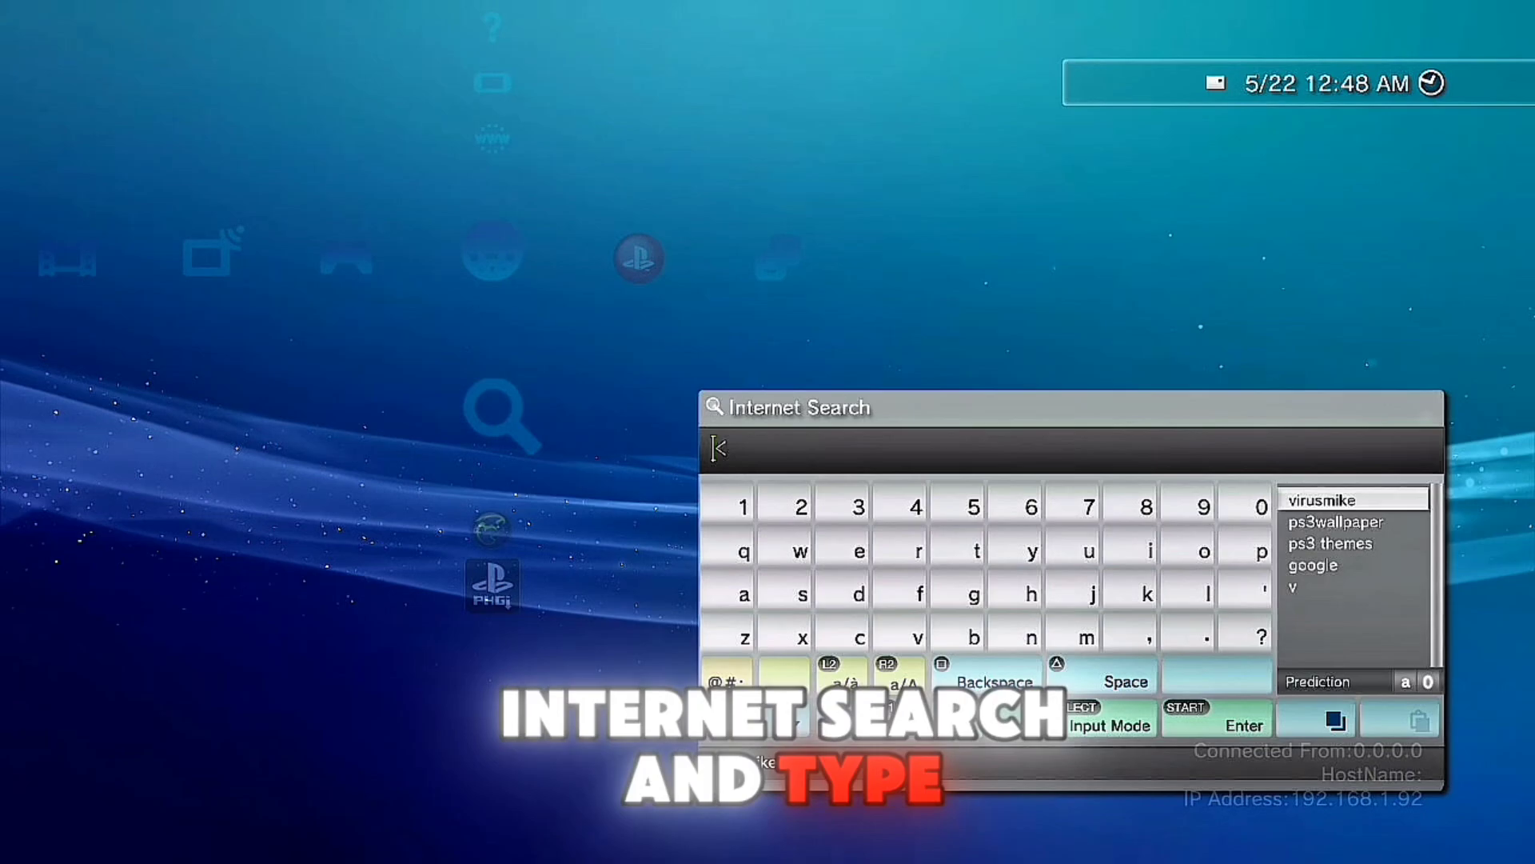
{"action": "key", "text": "Return"}
{"action": "key", "text": "Return"}
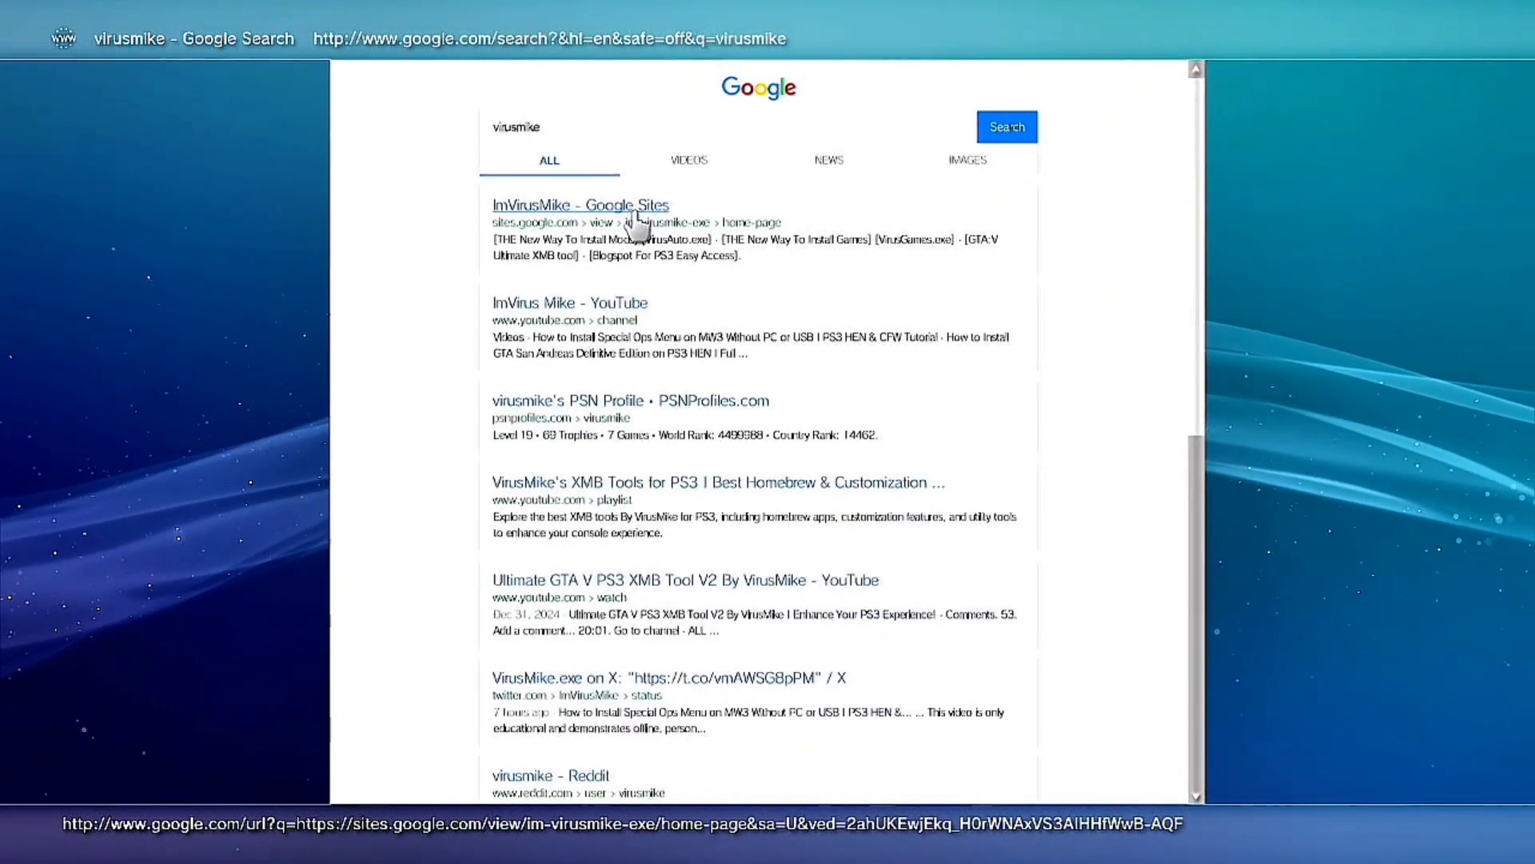
Open the ImVirusMike Google Sites result, then its '[THE New Way To Install Mods]' page
{"action": "left_click", "coordinate": [417, 437]}
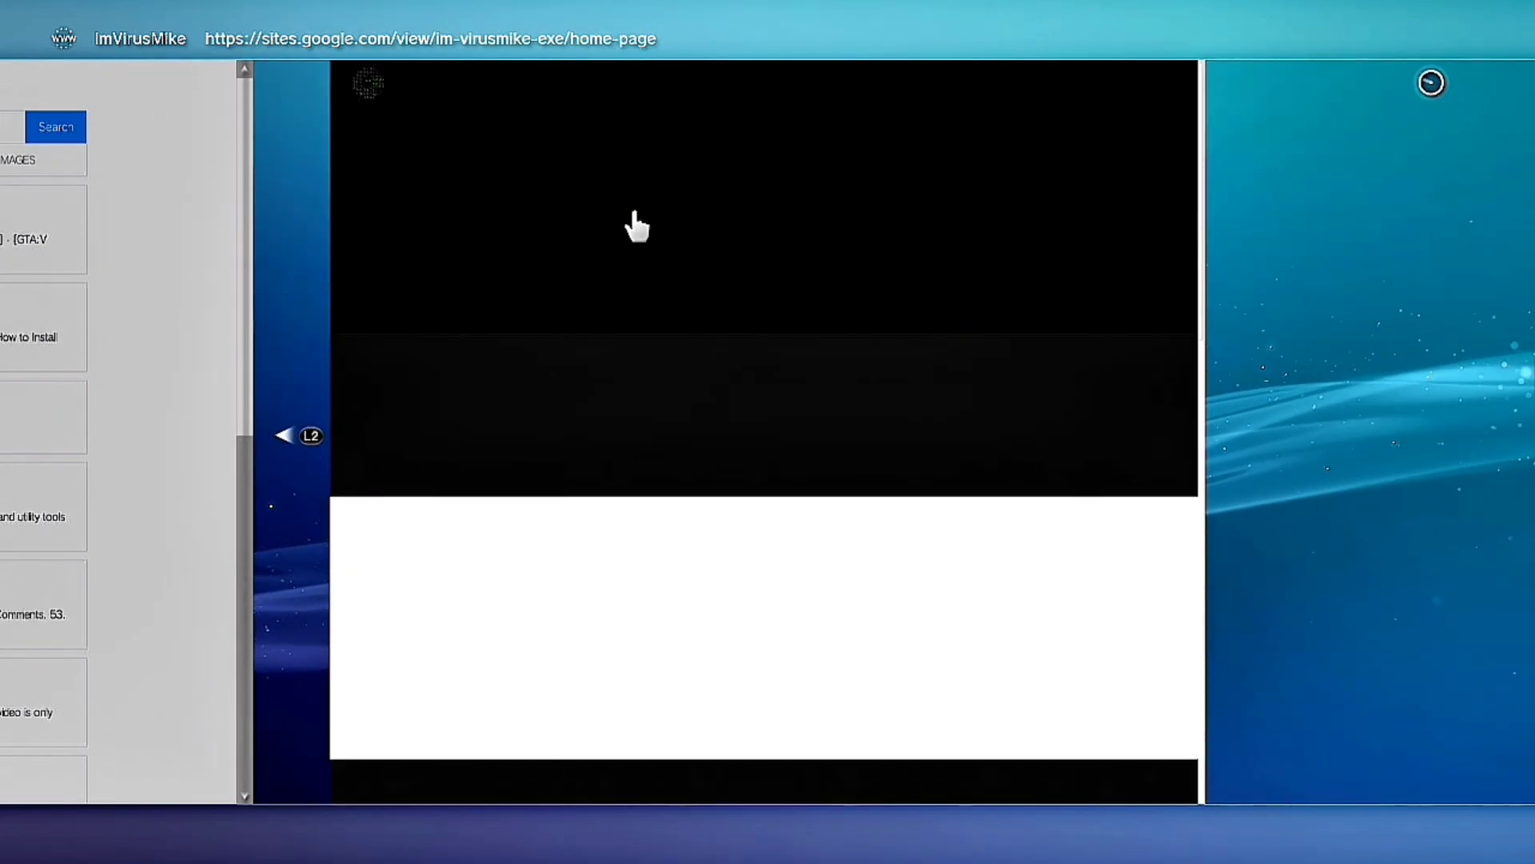
{"action": "scroll", "coordinate": [634, 816], "scroll_direction": "down", "scroll_amount": 5}
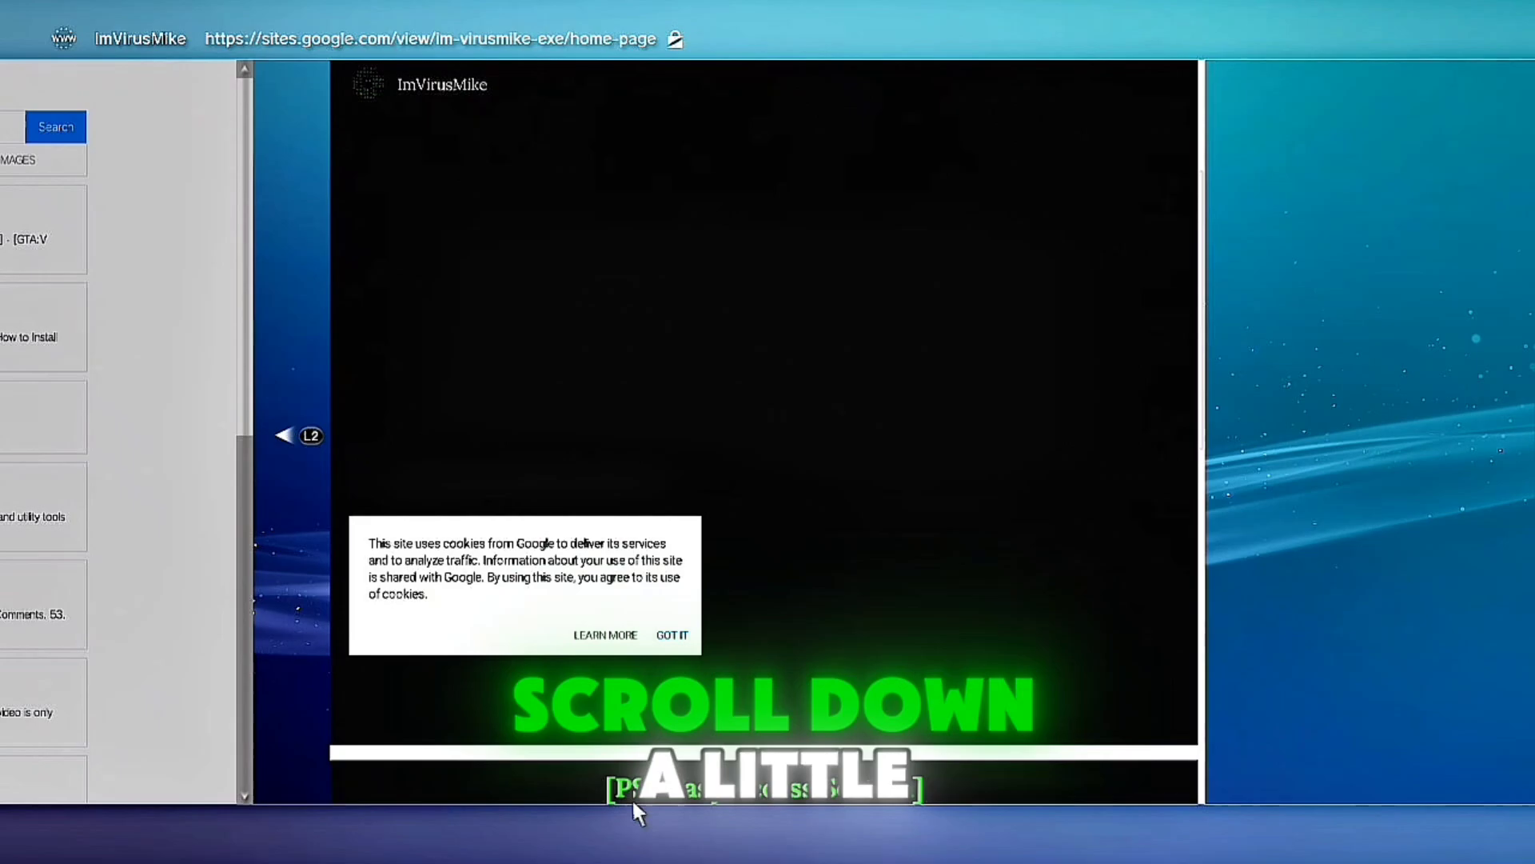
{"action": "scroll", "coordinate": [633, 800], "scroll_direction": "down", "scroll_amount": 2}
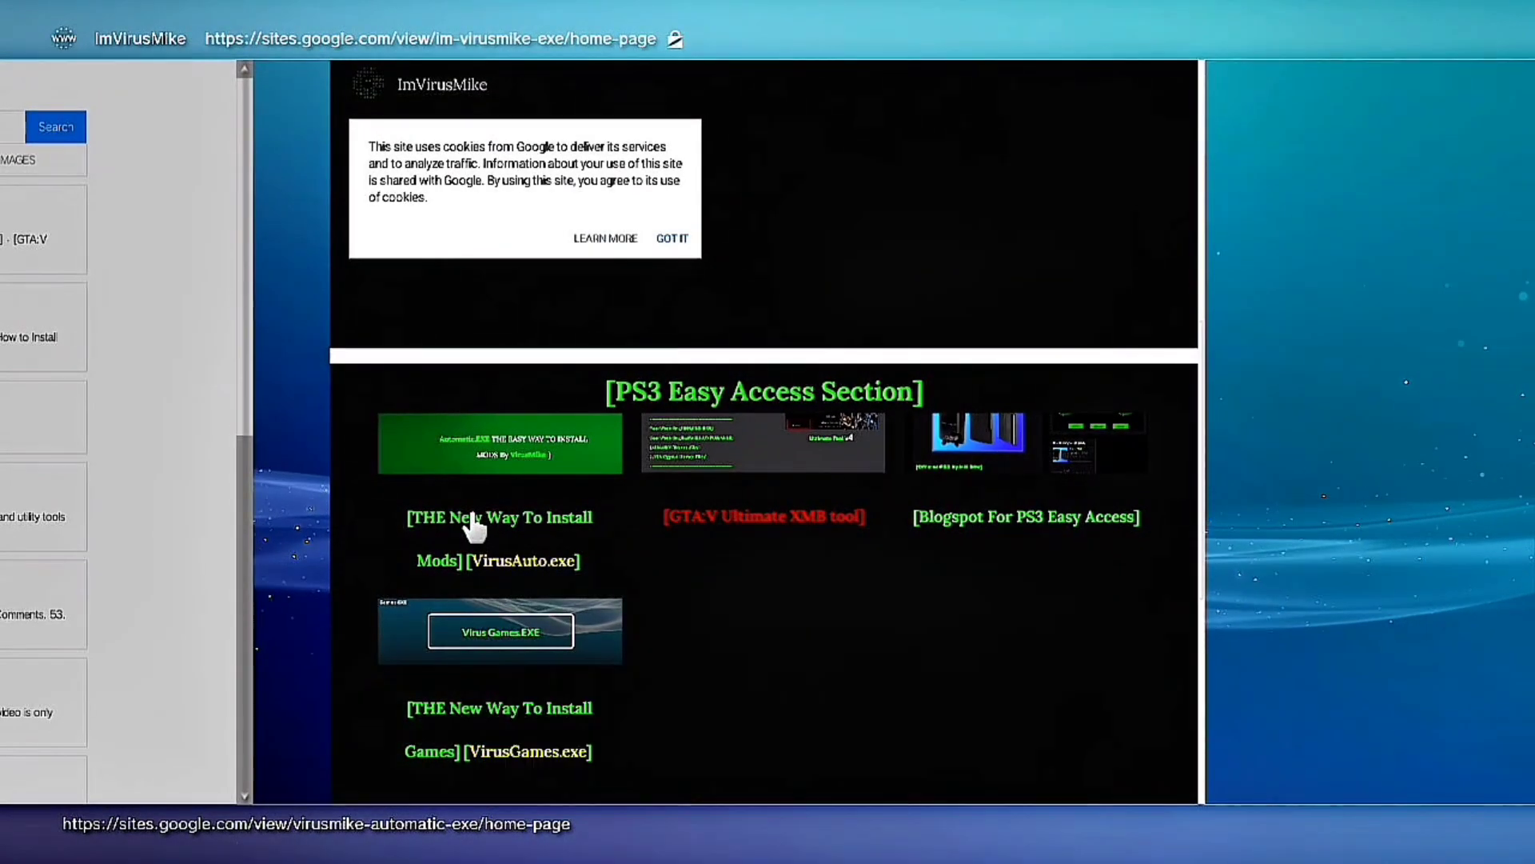
{"action": "left_click", "coordinate": [471, 525]}
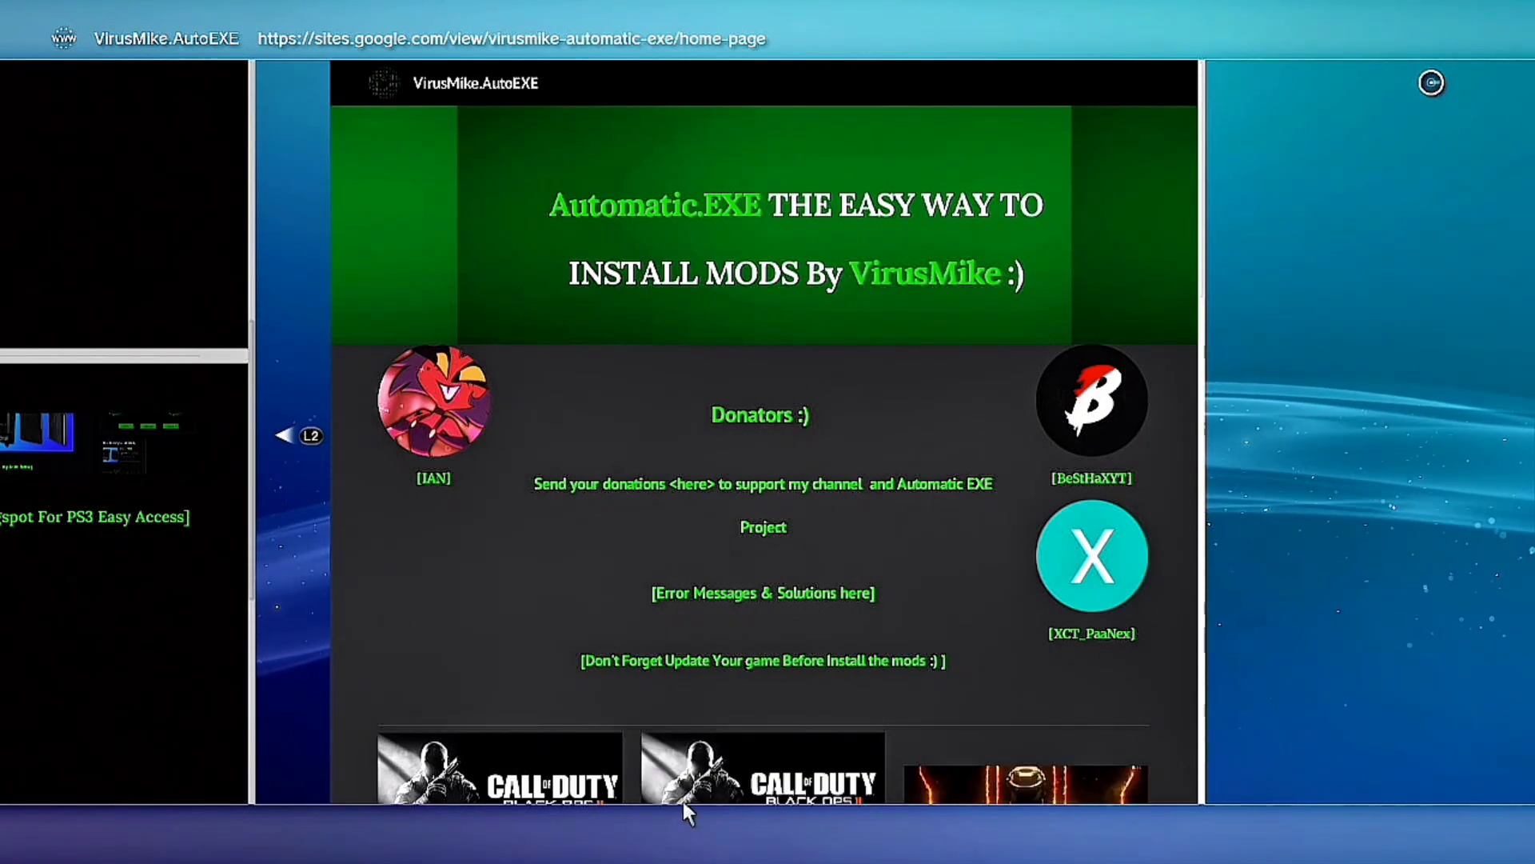
Scroll the AutoEXE page down to the footer showing the ps3-updatelist.txt GitHub URL
{"action": "scroll", "coordinate": [686, 813], "scroll_direction": "down", "scroll_amount": 5}
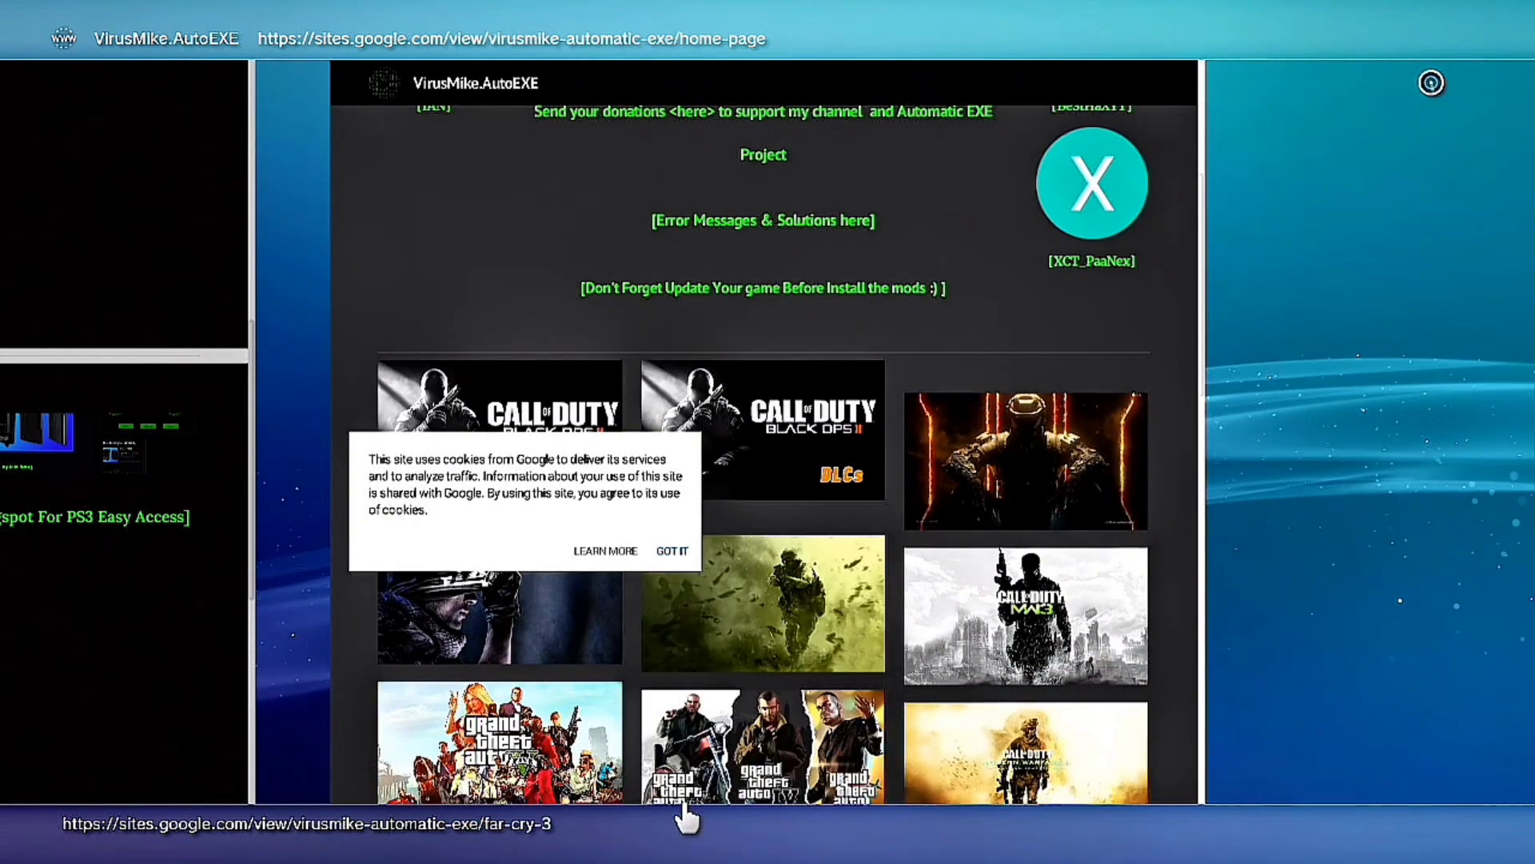
{"action": "scroll", "coordinate": [686, 815], "scroll_direction": "down", "scroll_amount": 10}
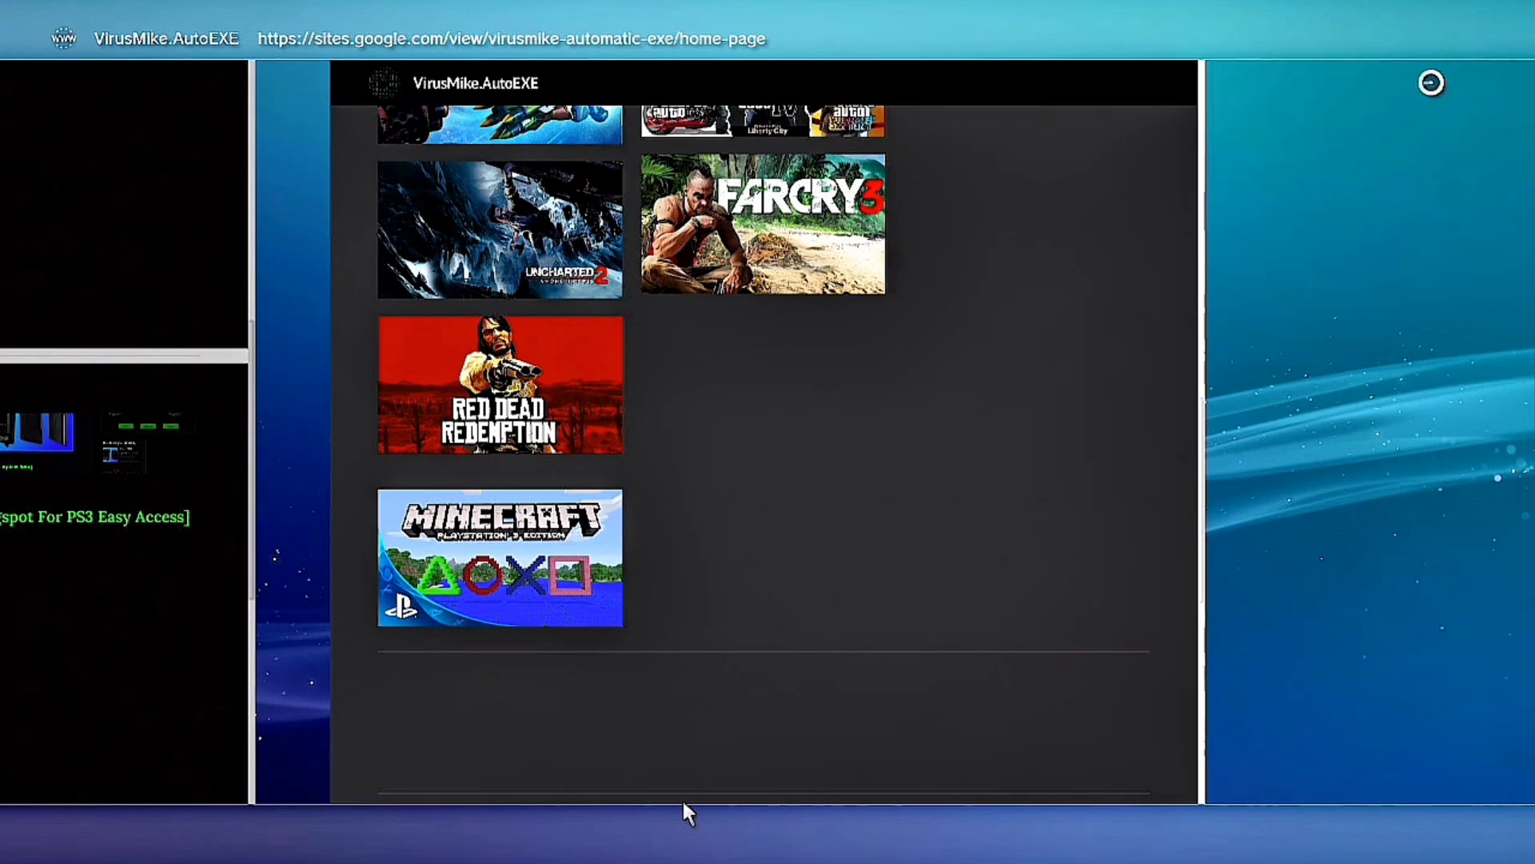
{"action": "scroll", "coordinate": [684, 804], "scroll_direction": "down", "scroll_amount": 5}
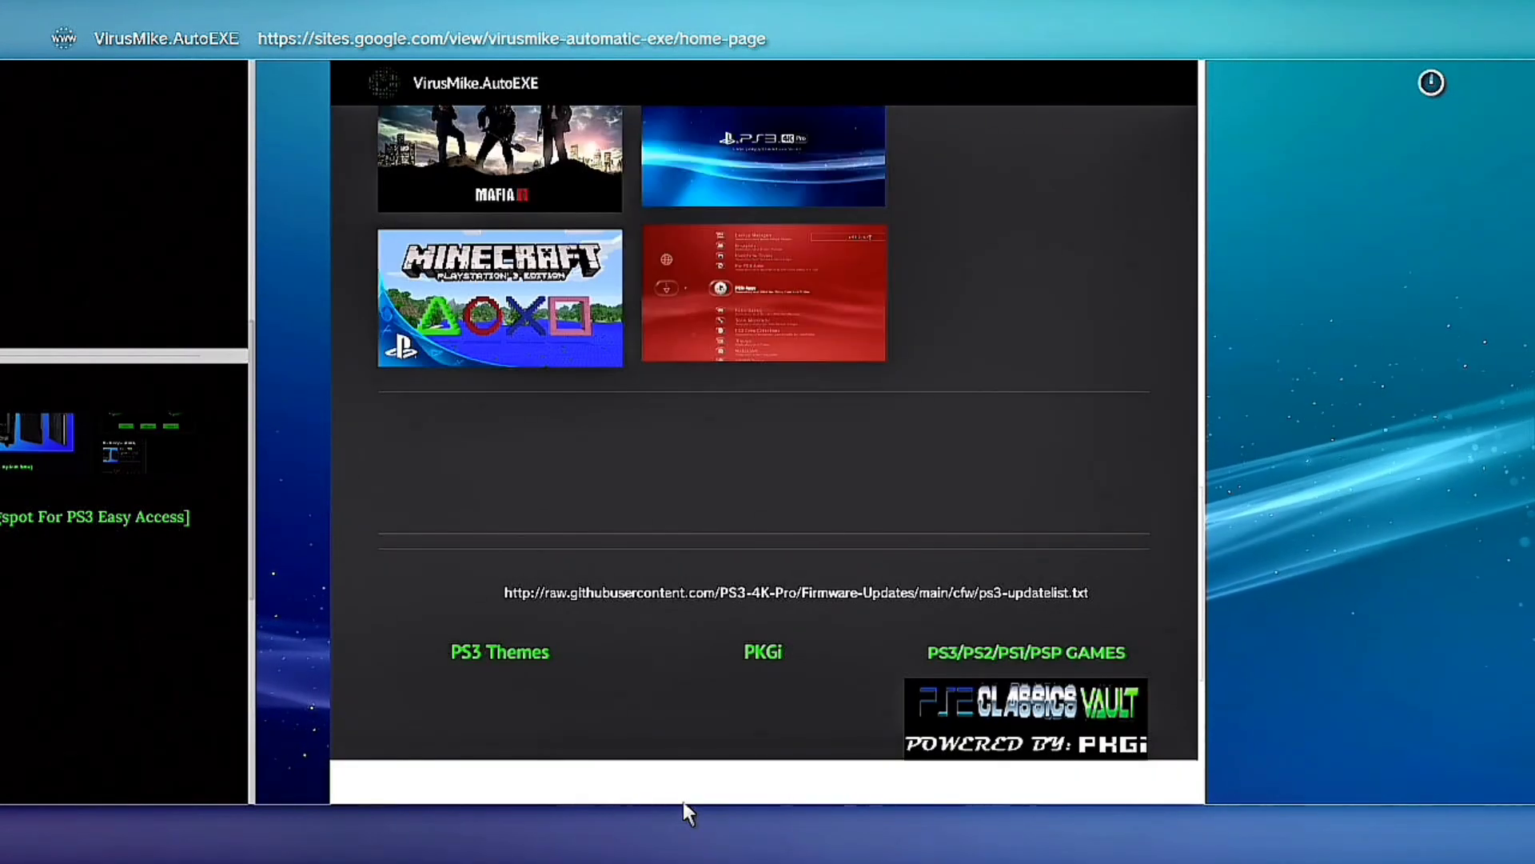
{"action": "scroll", "coordinate": [683, 802], "scroll_direction": "down", "scroll_amount": 2}
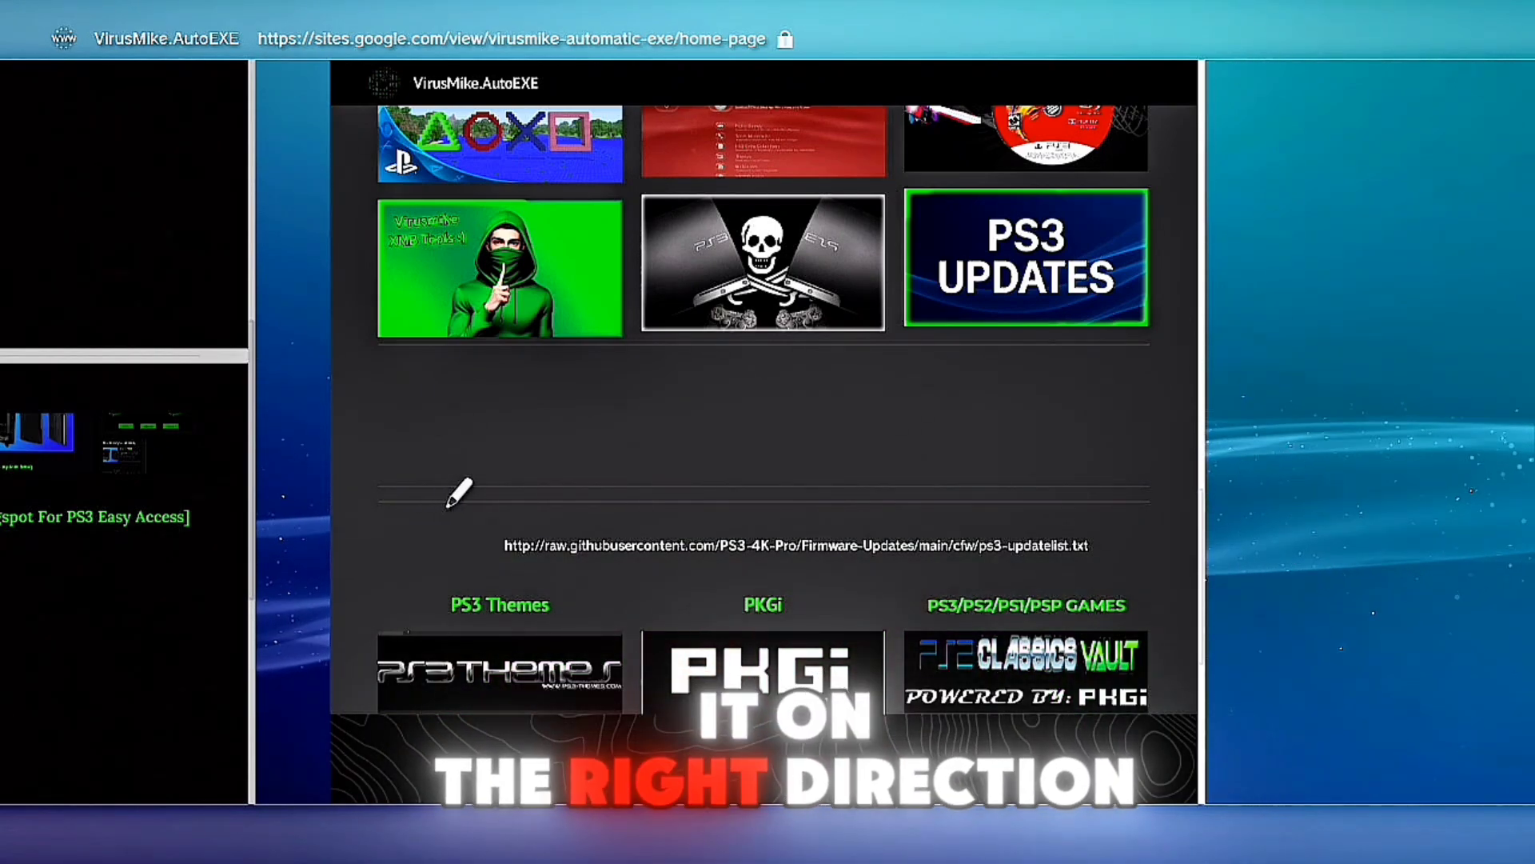
Copy the raw.githubusercontent.com ps3-updatelist.txt URL and return to the virusmike Google results
{"action": "left_click_drag", "start_coordinate": [490, 491], "coordinate": [815, 491]}
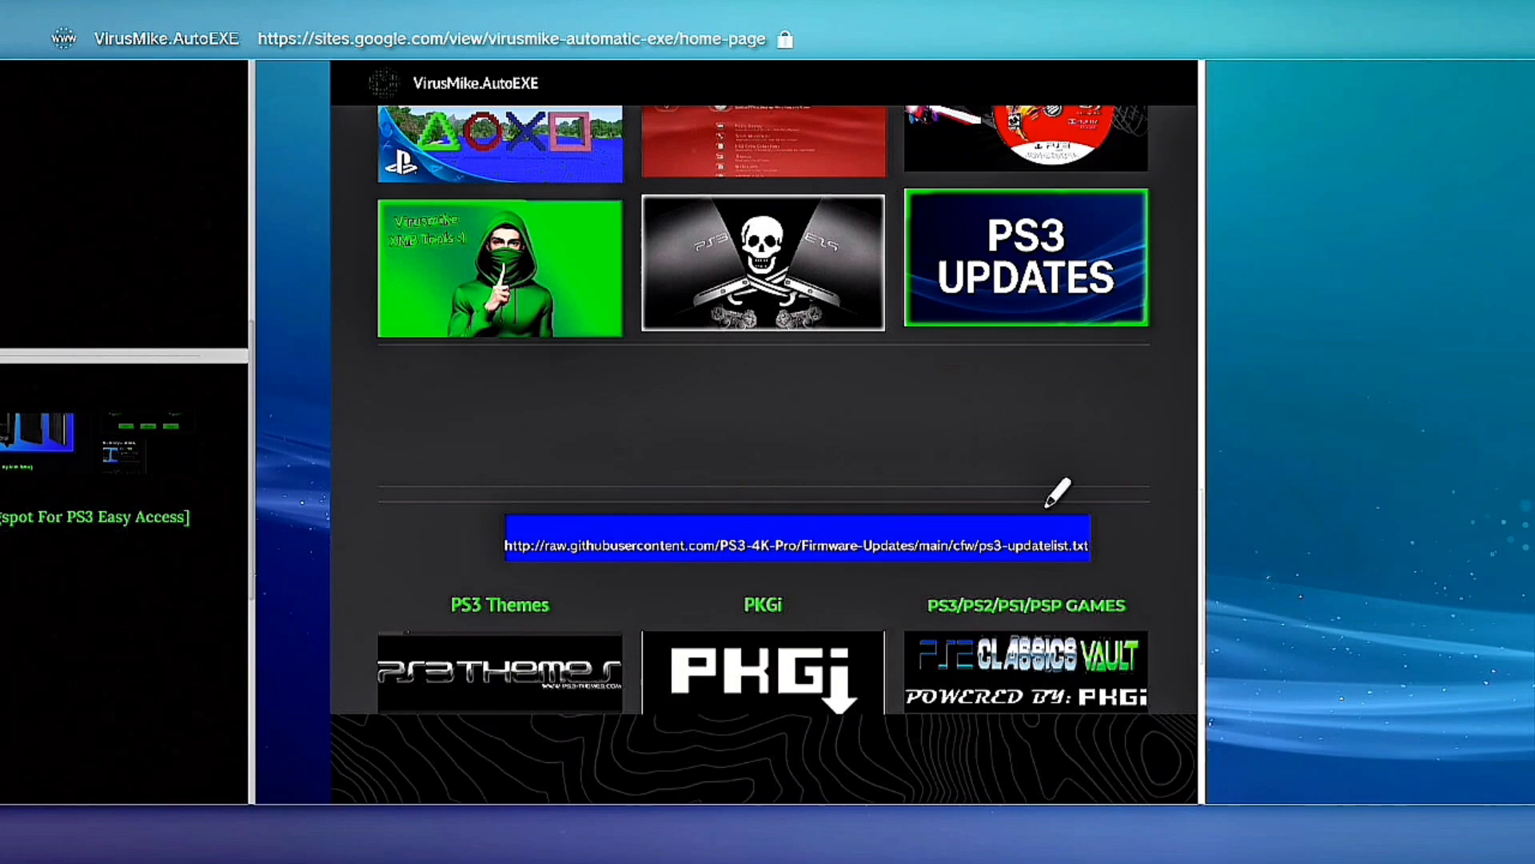
{"action": "left_click", "coordinate": [1056, 491]}
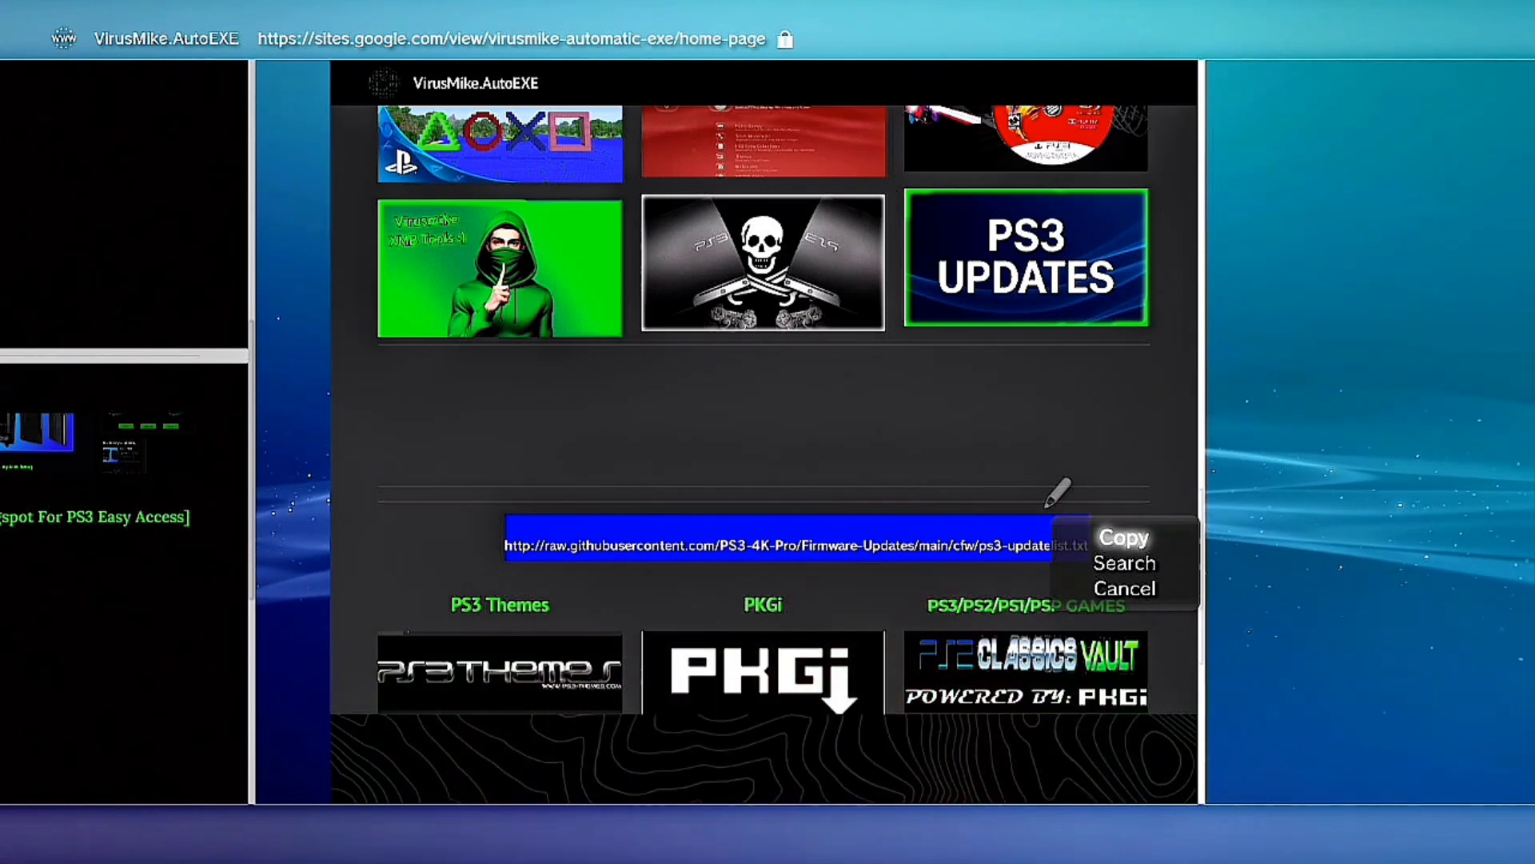
{"action": "key", "text": "alt+Left"}
{"action": "key", "text": "alt+Left"}
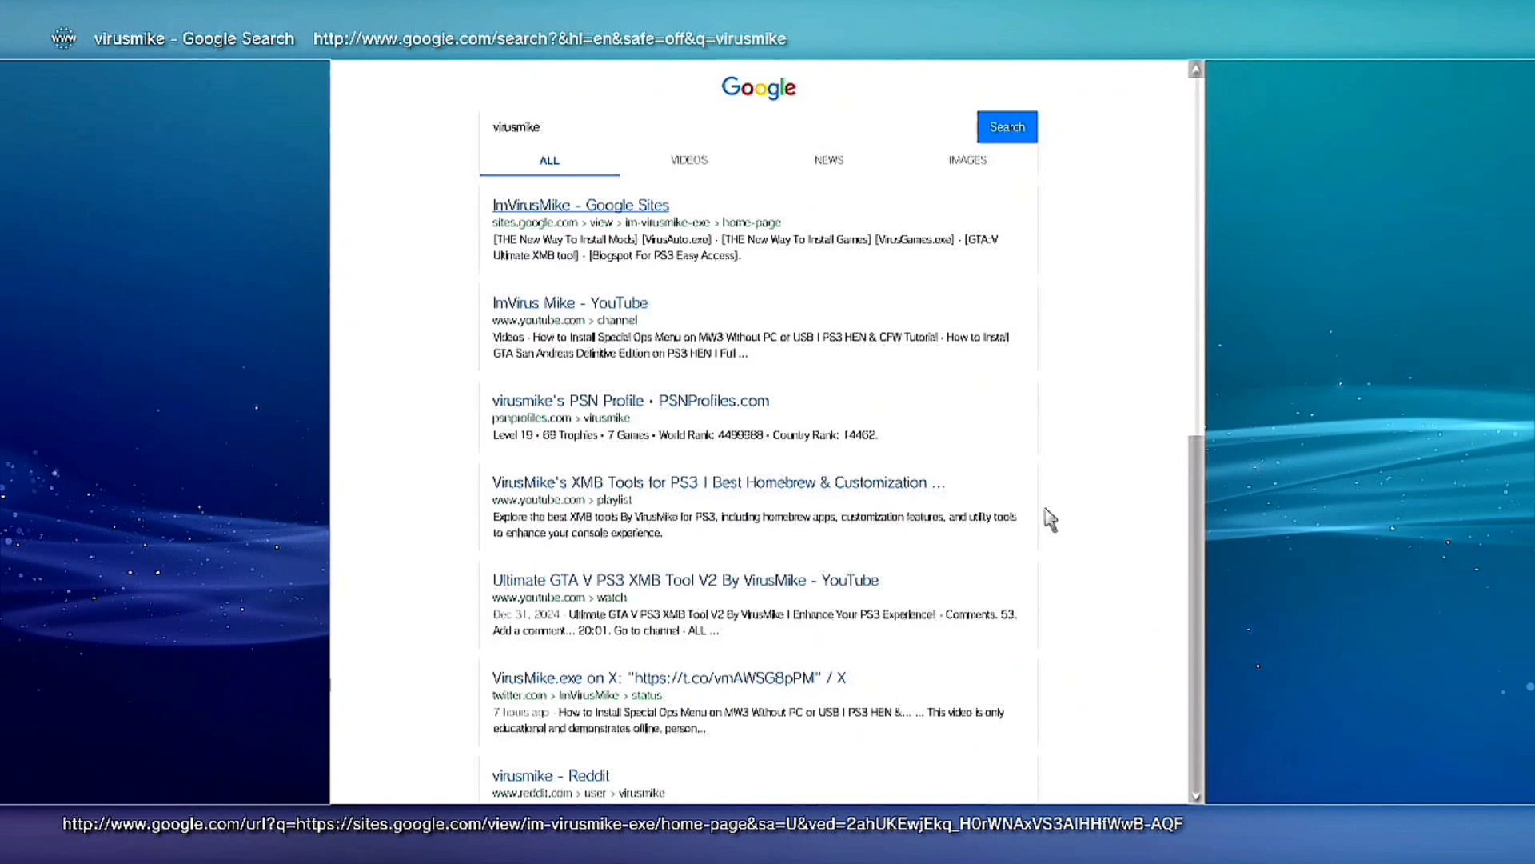
Close the browser and open the Update Server URL entry in Settings > Debug Settings
{"action": "key", "text": "Escape"}
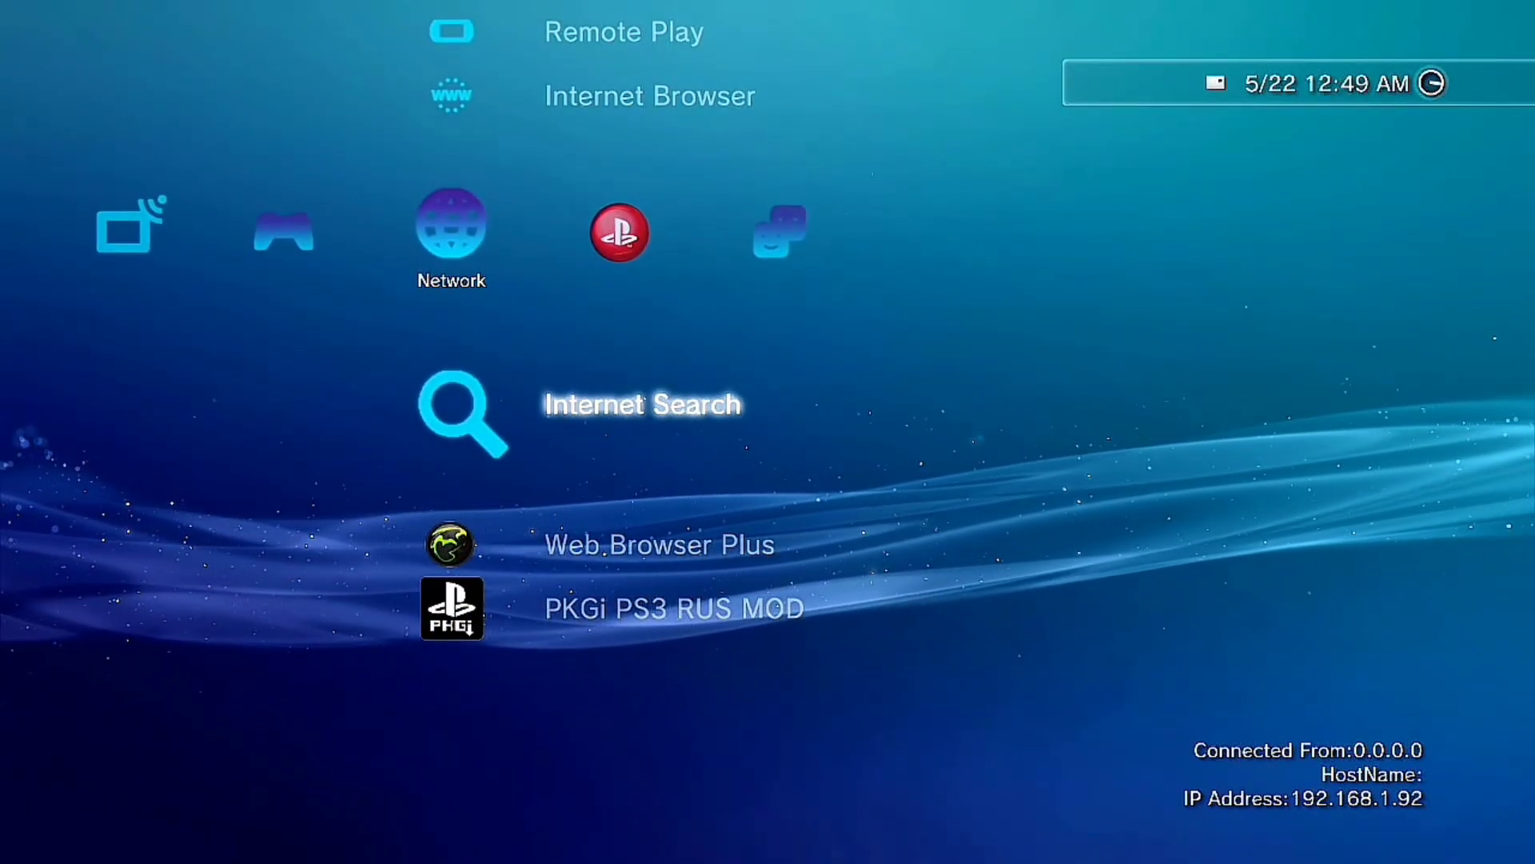
{"action": "key", "text": "Left"}
{"action": "key", "text": "Left"}
{"action": "key", "text": "Left"}
{"action": "key", "text": "Left"}
{"action": "key", "text": "Left"}
{"action": "key", "text": "Left"}
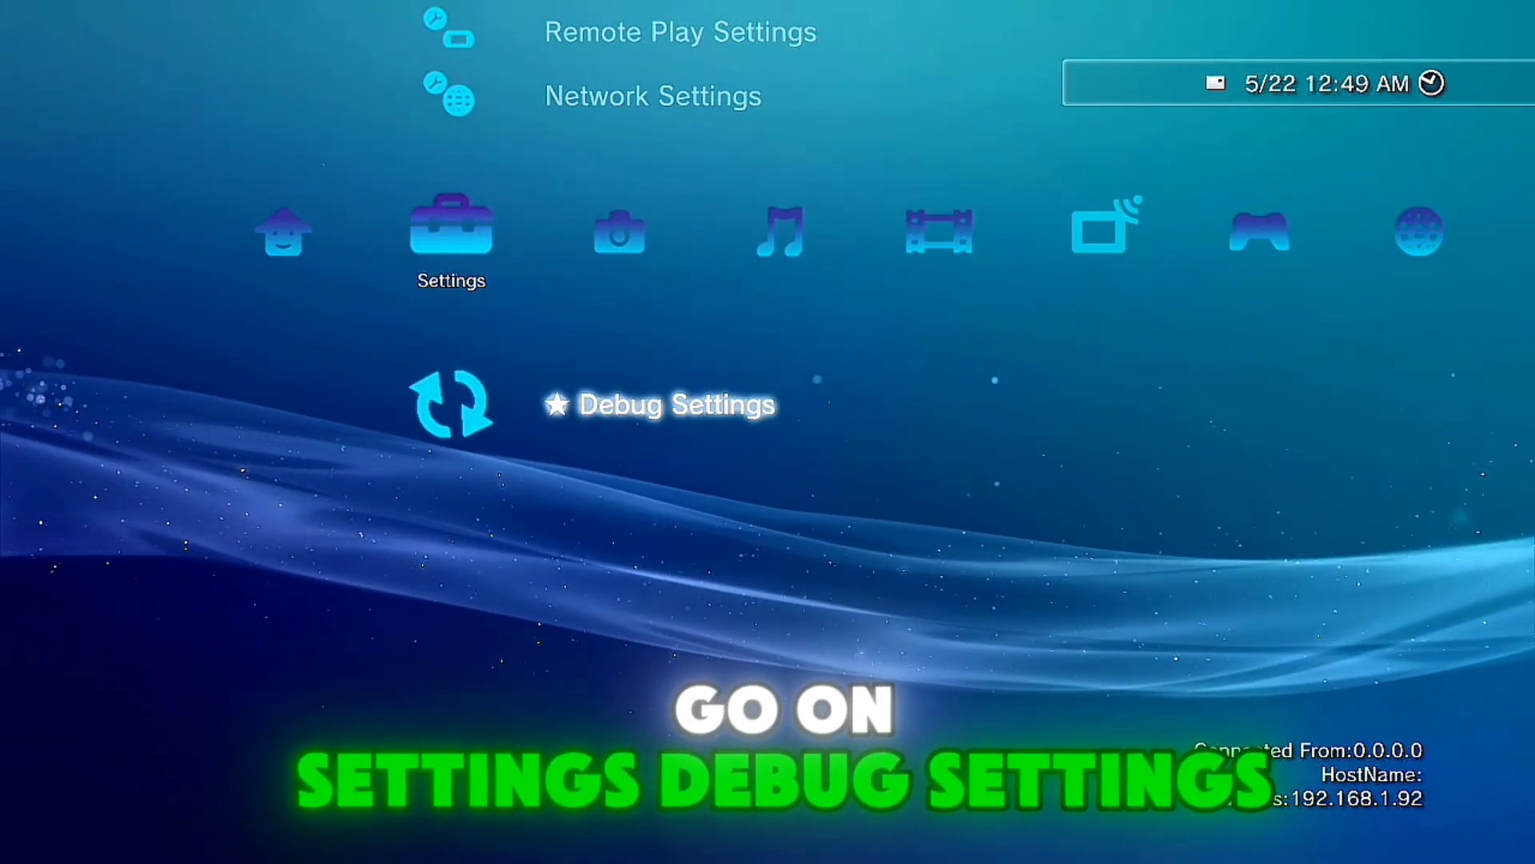
{"action": "key", "text": "Return"}
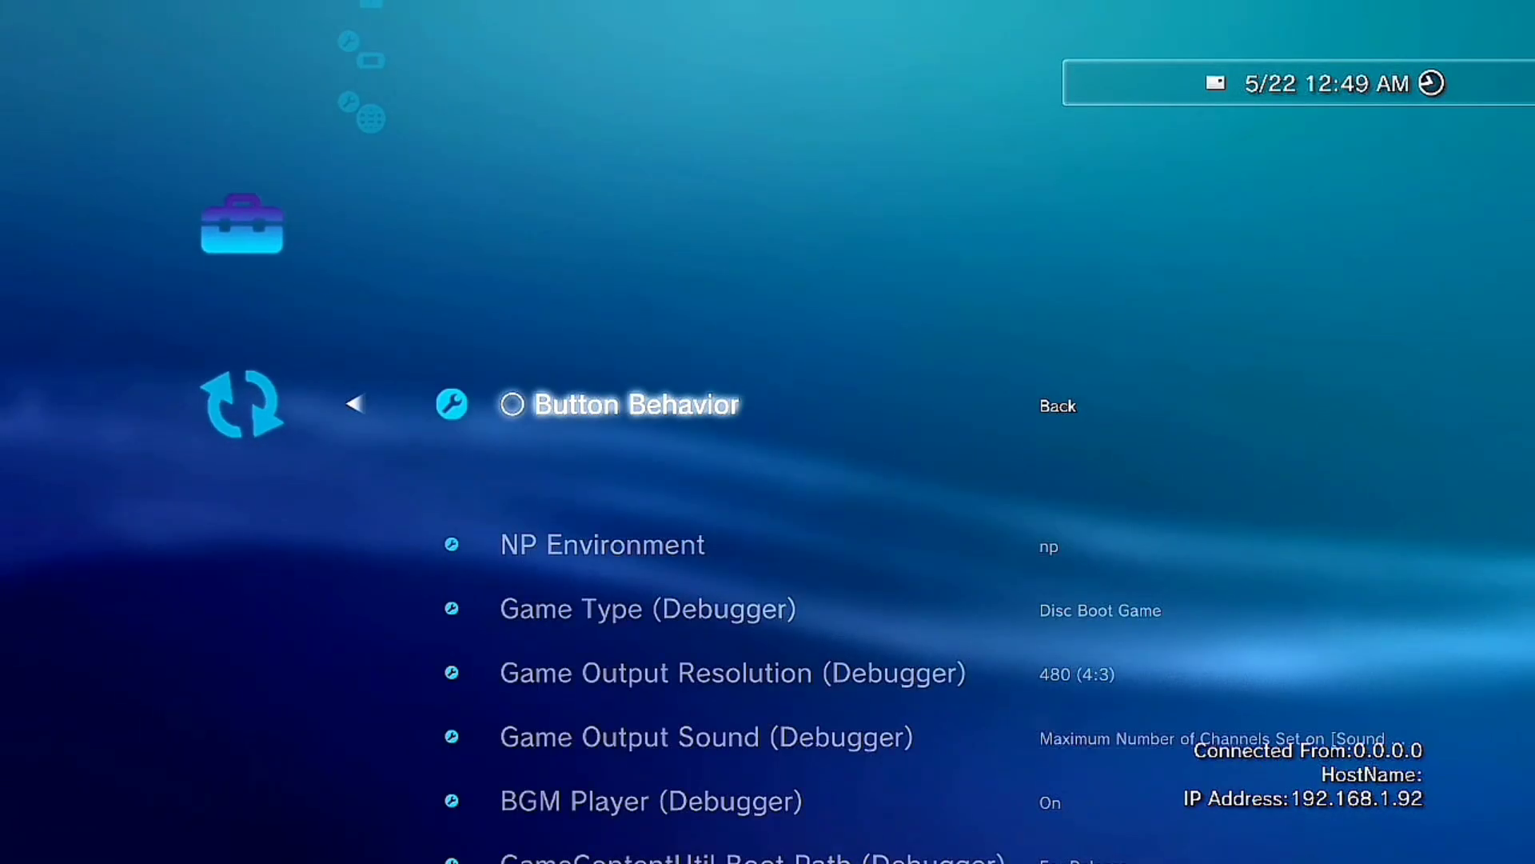
{"action": "key", "text": "Down"}
{"action": "key", "text": "Down"}
{"action": "key", "text": "Down"}
{"action": "key", "text": "Down"}
{"action": "key", "text": "Down"}
{"action": "key", "text": "Down"}
{"action": "key", "text": "Down"}
{"action": "key", "text": "Down"}
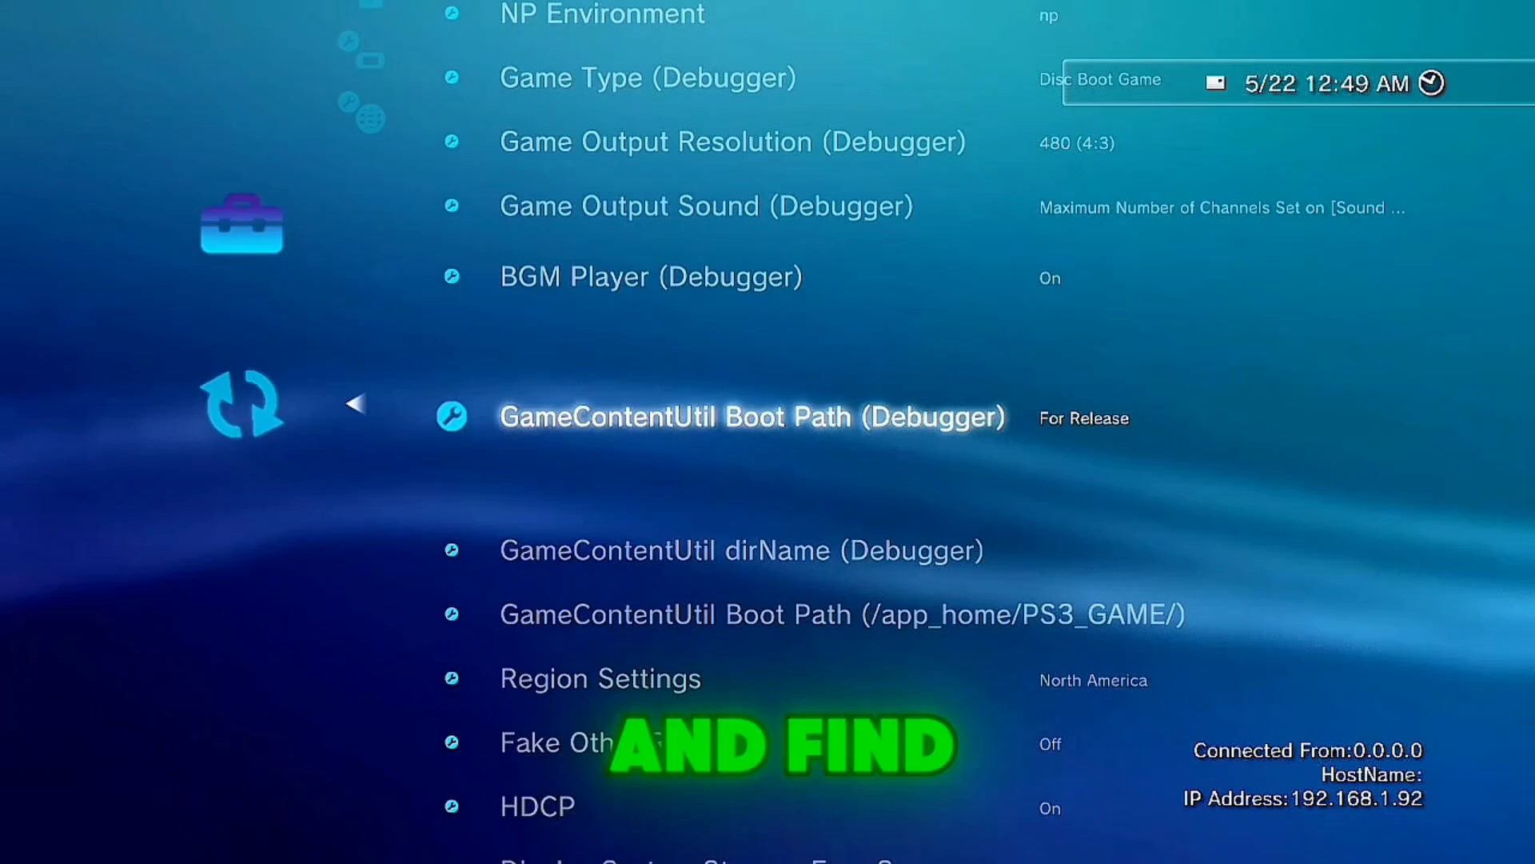
{"action": "key", "text": "Down"}
{"action": "key", "text": "Down"}
{"action": "key", "text": "Down"}
{"action": "key", "text": "Down"}
{"action": "key", "text": "Down"}
{"action": "key", "text": "Down"}
{"action": "key", "text": "Down"}
{"action": "key", "text": "Down"}
{"action": "key", "text": "Down"}
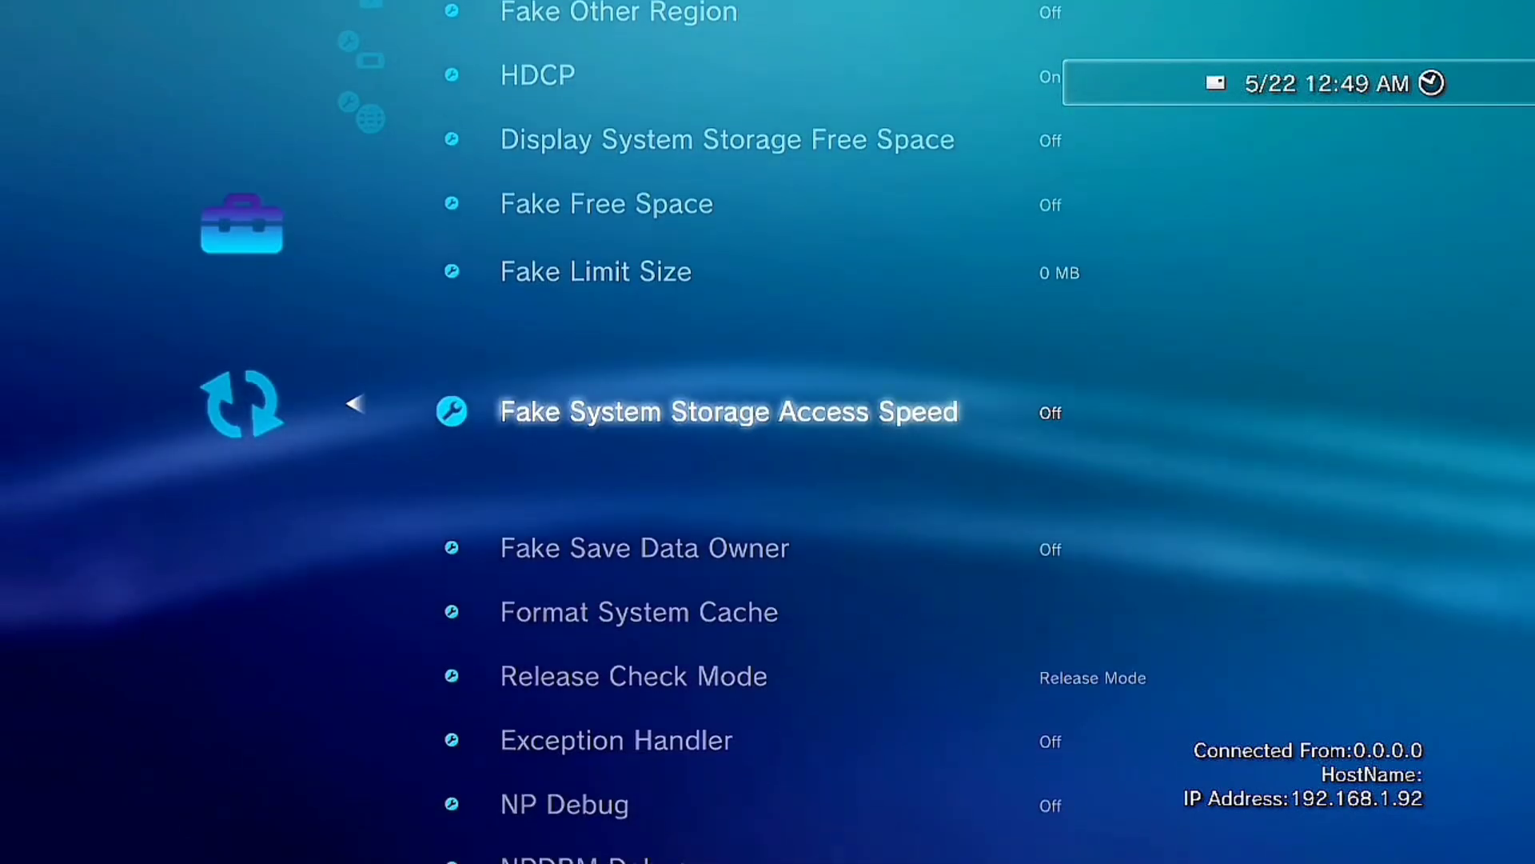
{"action": "key", "text": "Down"}
{"action": "key", "text": "Down"}
{"action": "key", "text": "Down"}
{"action": "key", "text": "Down"}
{"action": "key", "text": "Down"}
{"action": "key", "text": "Down"}
{"action": "key", "text": "Down"}
{"action": "key", "text": "Down"}
{"action": "key", "text": "Down"}
{"action": "key", "text": "Down"}
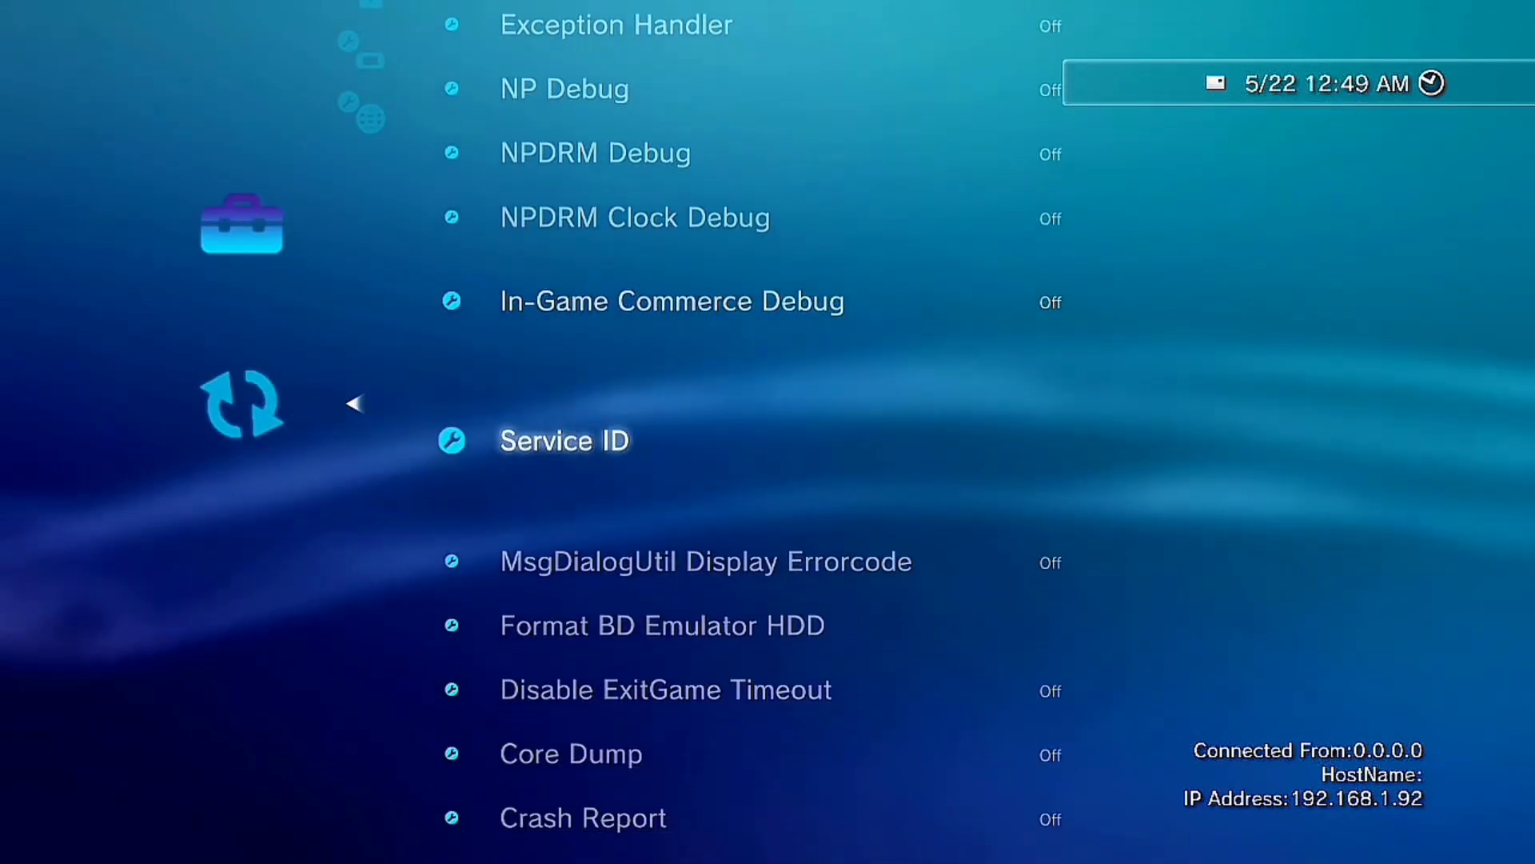
{"action": "key", "text": "Down"}
{"action": "key", "text": "Down"}
{"action": "key", "text": "Down"}
{"action": "key", "text": "Down"}
{"action": "key", "text": "Down"}
{"action": "key", "text": "Down"}
{"action": "key", "text": "Down"}
{"action": "key", "text": "Down"}
{"action": "key", "text": "Down"}
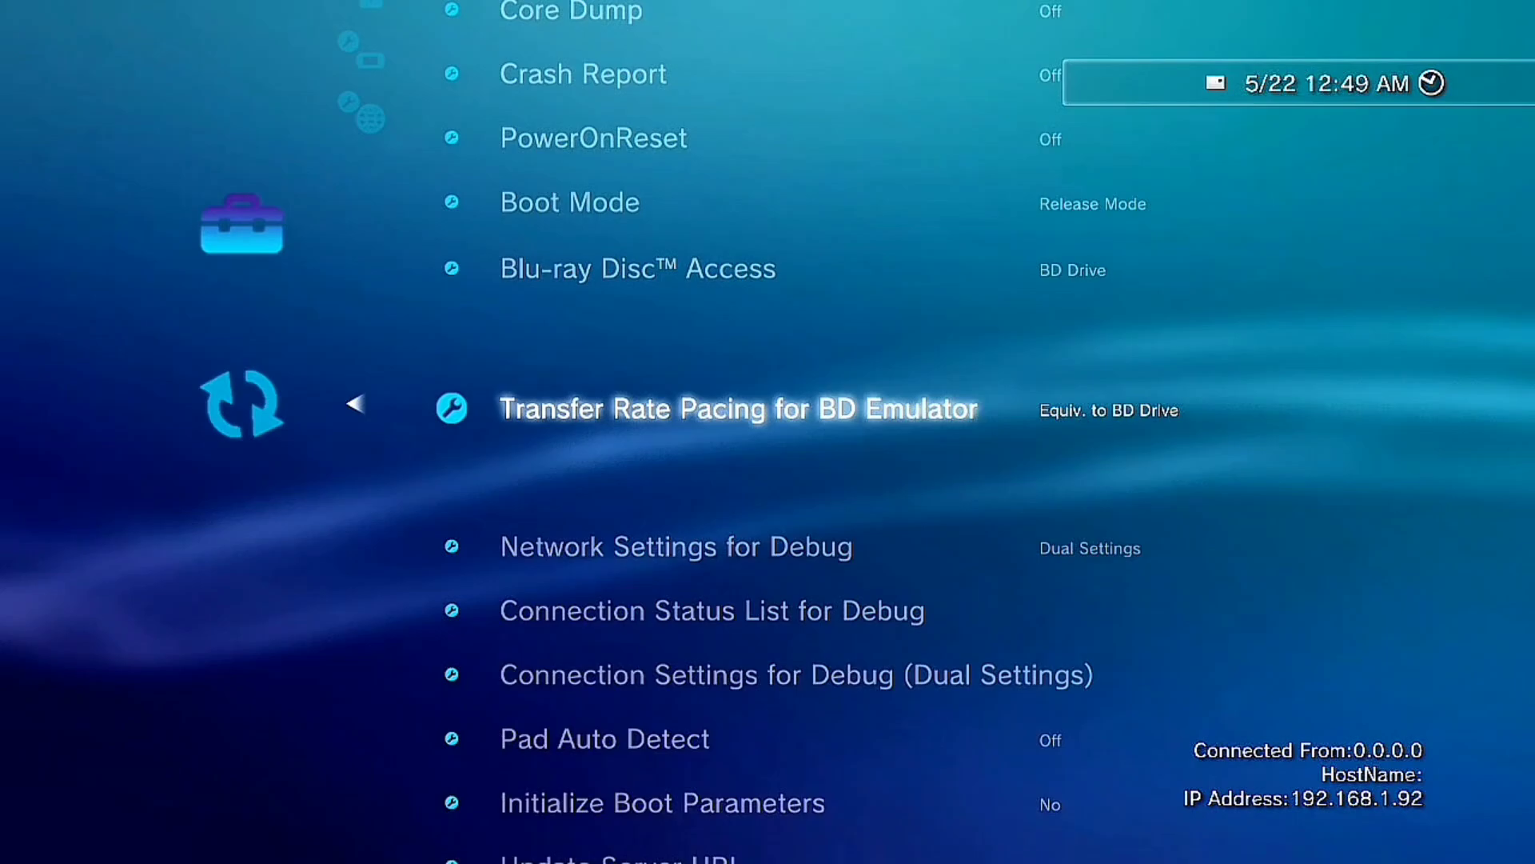
{"action": "key", "text": "Down"}
{"action": "key", "text": "Down"}
{"action": "key", "text": "Down"}
{"action": "key", "text": "Down"}
{"action": "key", "text": "Up"}
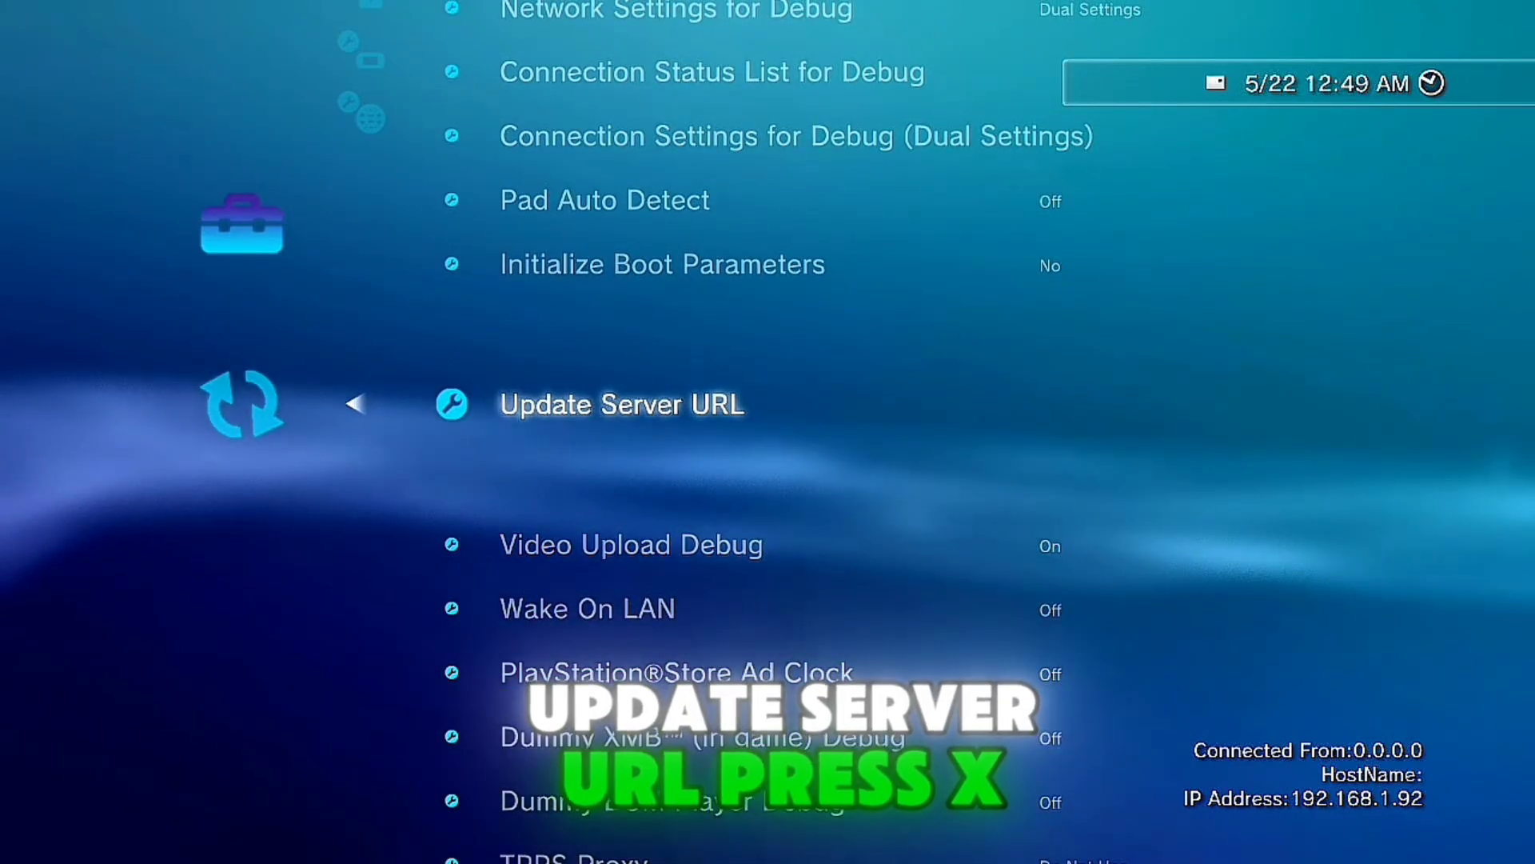
{"action": "key", "text": "Return"}
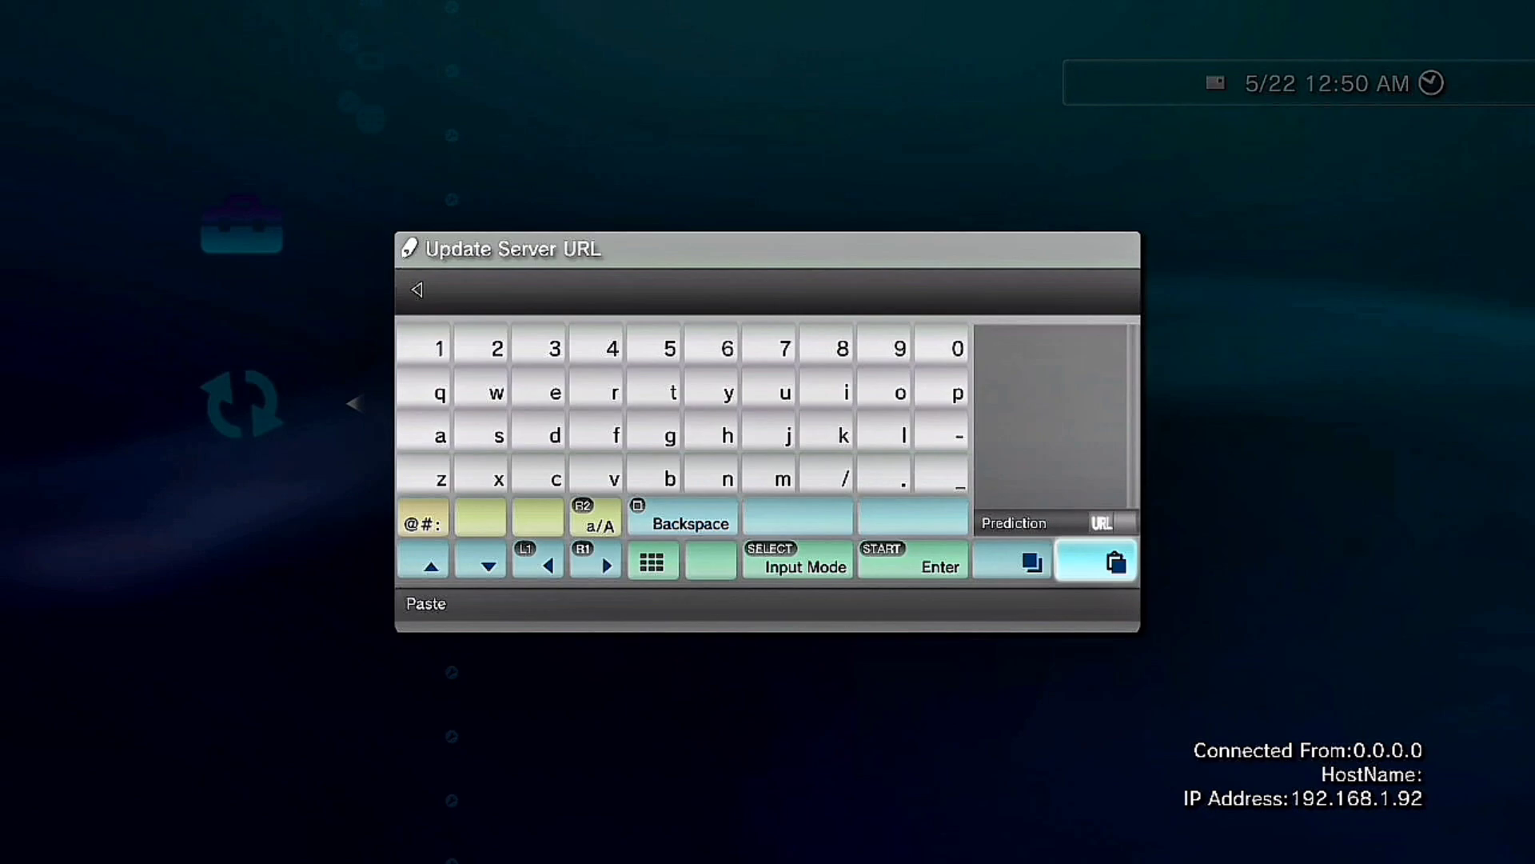
Paste the copied PS3-4K-Pro ps3-updatelist.txt URL as the Update Server URL and exit Debug Settings
{"action": "key", "text": "Return"}
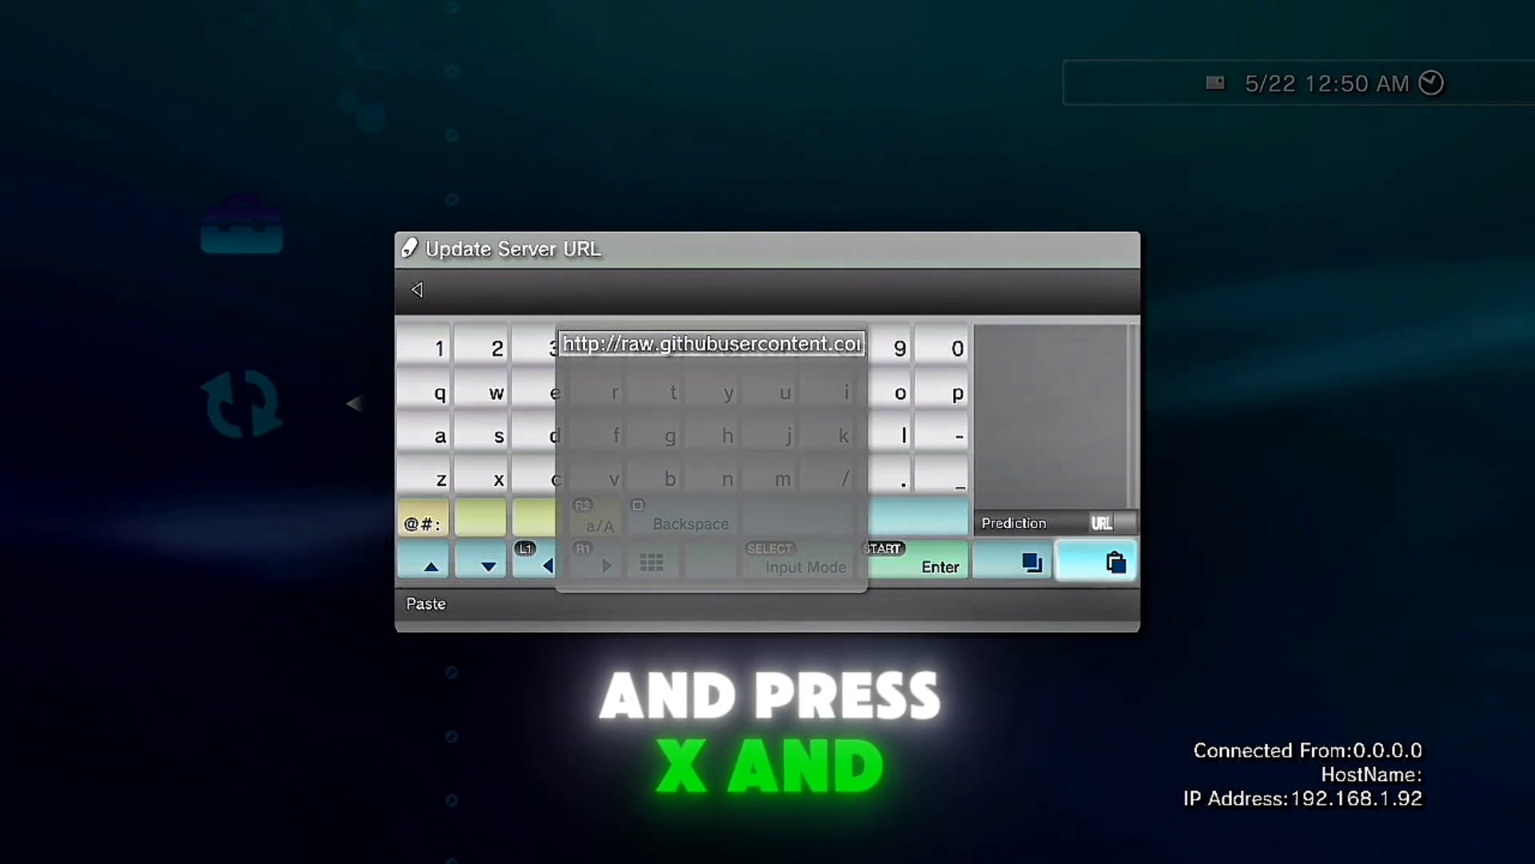
{"action": "key", "text": "Return"}
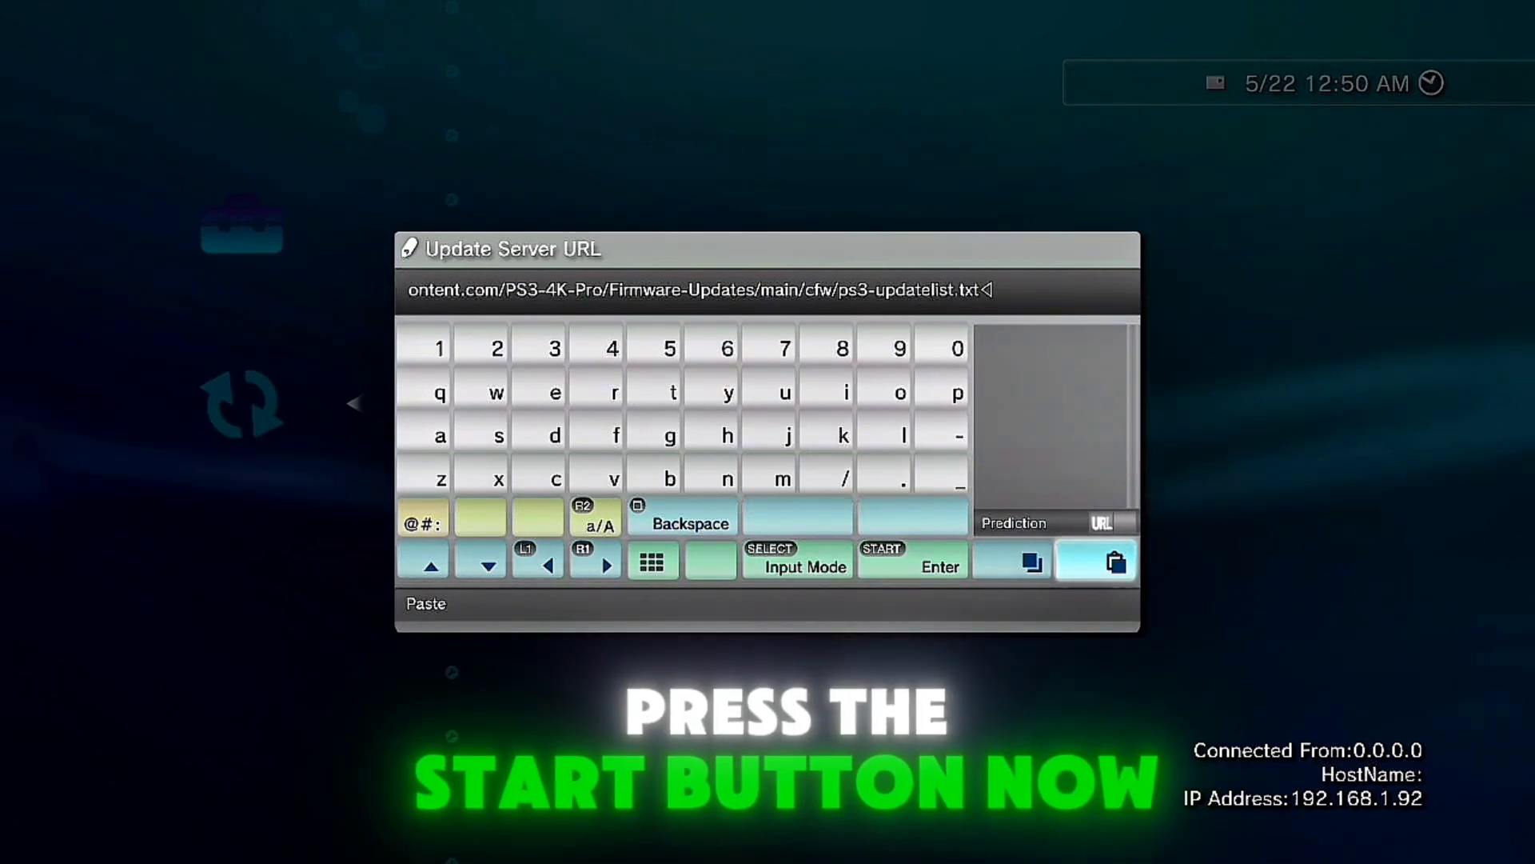
{"action": "key", "text": "Return"}
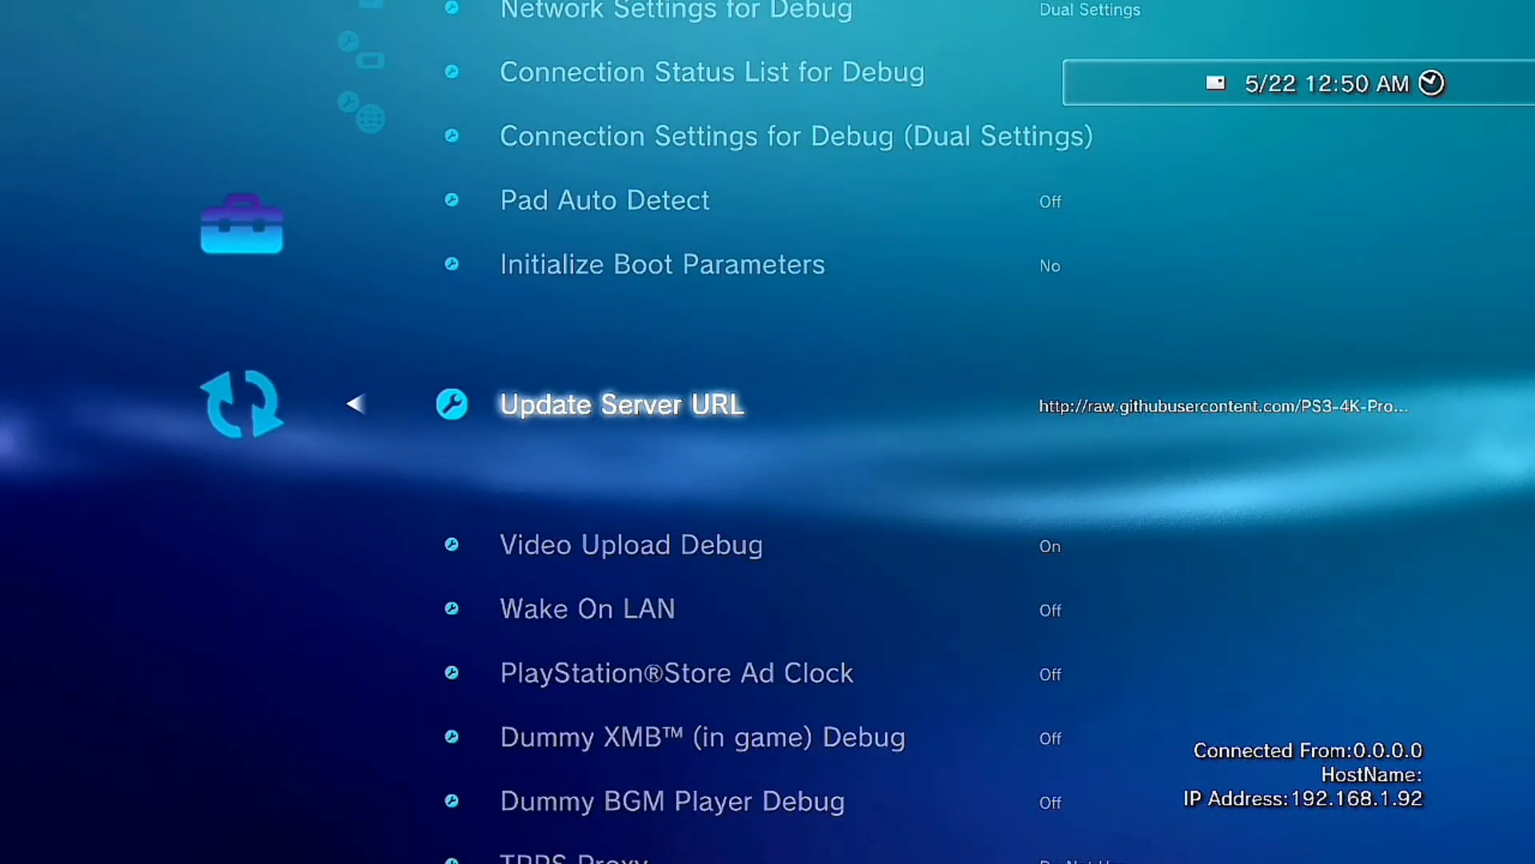
{"action": "key", "text": "Escape"}
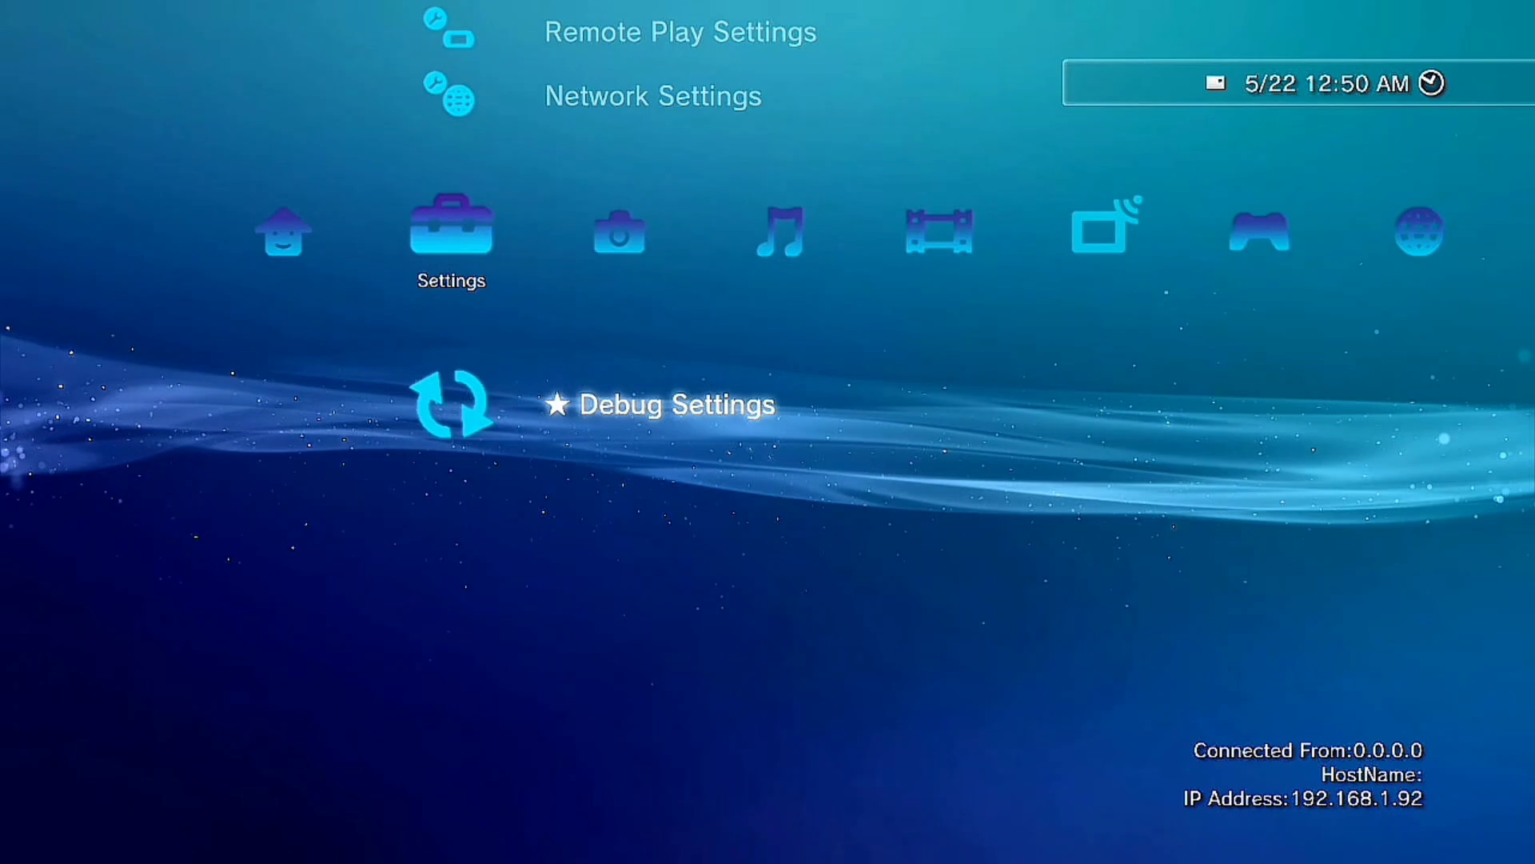
{"action": "key", "text": "Up"}
{"action": "key", "text": "Up"}
{"action": "key", "text": "Up"}
{"action": "key", "text": "Up"}
{"action": "key", "text": "Up"}
{"action": "key", "text": "Up"}
{"action": "key", "text": "Up"}
{"action": "key", "text": "Up"}
{"action": "key", "text": "Up"}
{"action": "key", "text": "Up"}
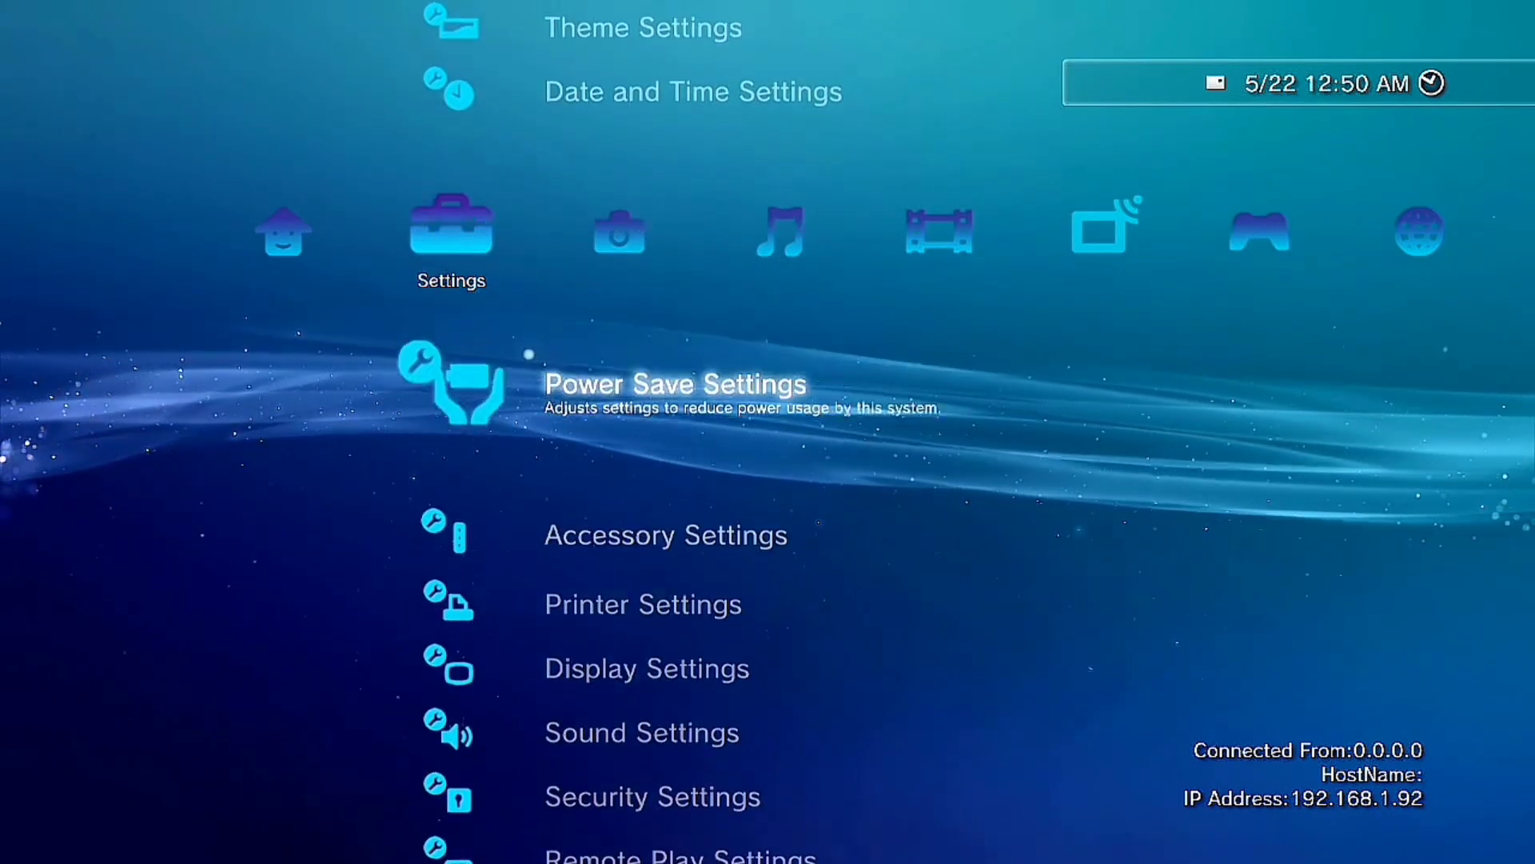
{"action": "key", "text": "Up"}
{"action": "key", "text": "Up"}
{"action": "key", "text": "Up"}
{"action": "key", "text": "Up"}
{"action": "key", "text": "Up"}
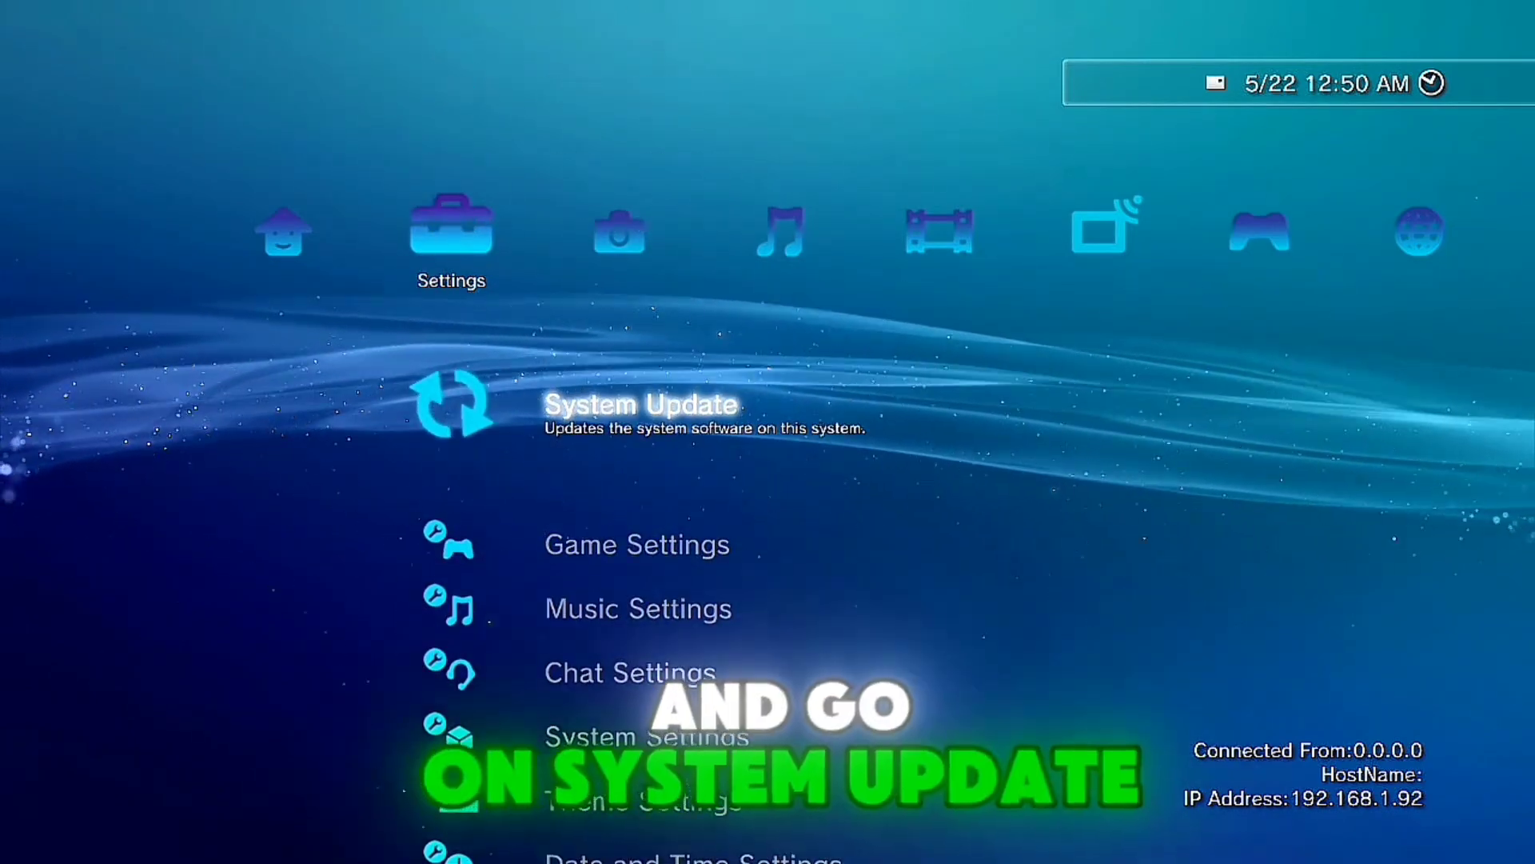
{"action": "key", "text": "Return"}
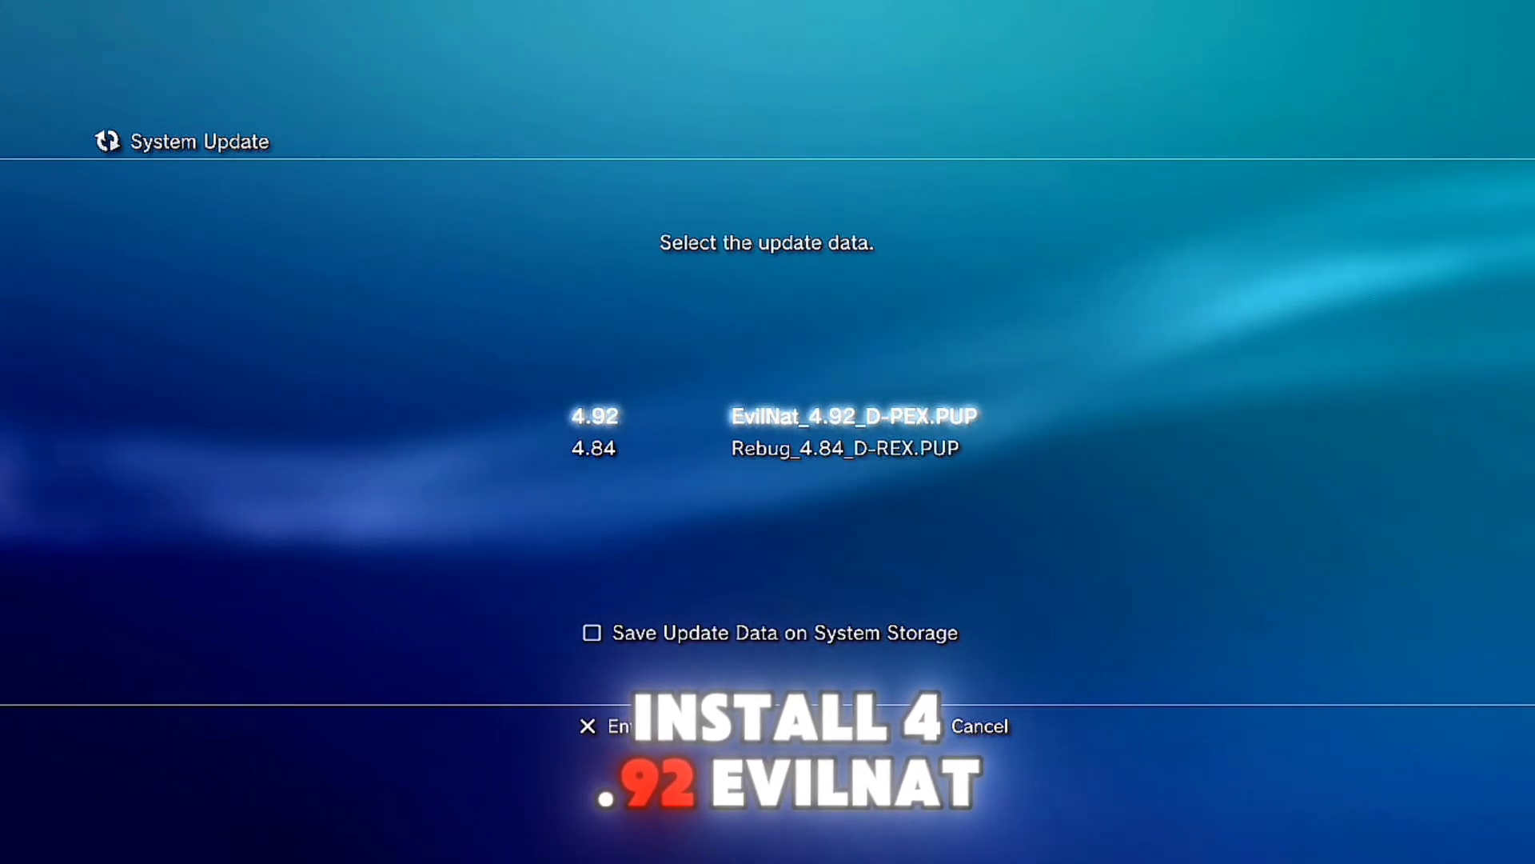
{"action": "key", "text": "Down"}
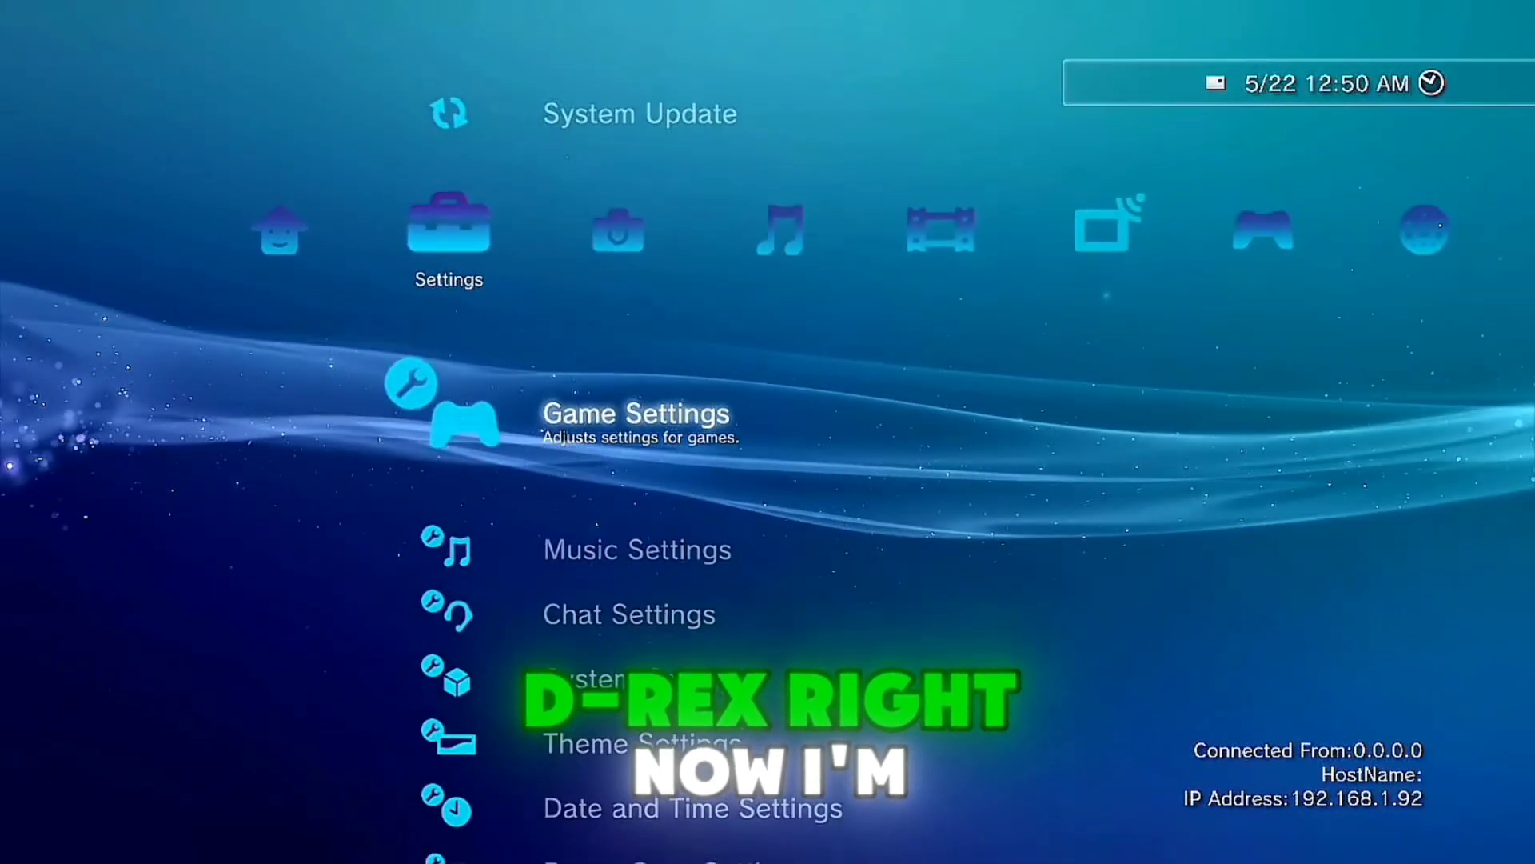
Cancel the update and check System Information, which shows version 4.84
{"action": "key", "text": "Down"}
{"action": "key", "text": "Down"}
{"action": "key", "text": "Down"}
{"action": "key", "text": "Down"}
{"action": "key", "text": "Down"}
{"action": "key", "text": "Up"}
{"action": "key", "text": "Up"}
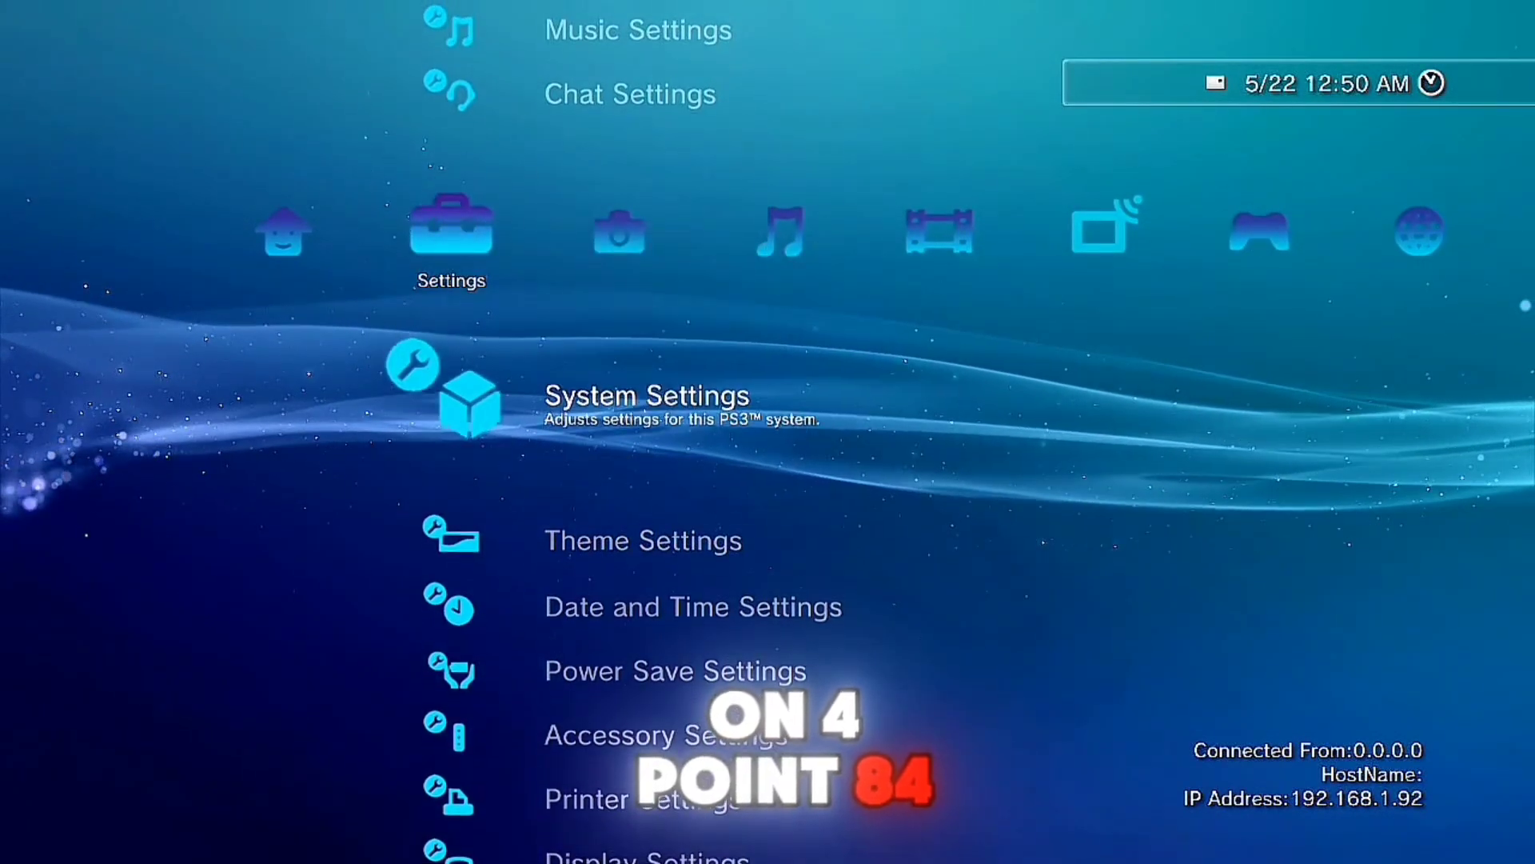
{"action": "key", "text": "Return"}
{"action": "key", "text": "Down"}
{"action": "key", "text": "Down"}
{"action": "key", "text": "Down"}
{"action": "key", "text": "Down"}
{"action": "key", "text": "Down"}
{"action": "key", "text": "Down"}
{"action": "key", "text": "Down"}
{"action": "key", "text": "Down"}
{"action": "key", "text": "Down"}
{"action": "key", "text": "Down"}
{"action": "key", "text": "Down"}
{"action": "key", "text": "Down"}
{"action": "key", "text": "Down"}
{"action": "key", "text": "Down"}
{"action": "key", "text": "Down"}
{"action": "key", "text": "Down"}
{"action": "key", "text": "Down"}
{"action": "key", "text": "Down"}
{"action": "key", "text": "Down"}
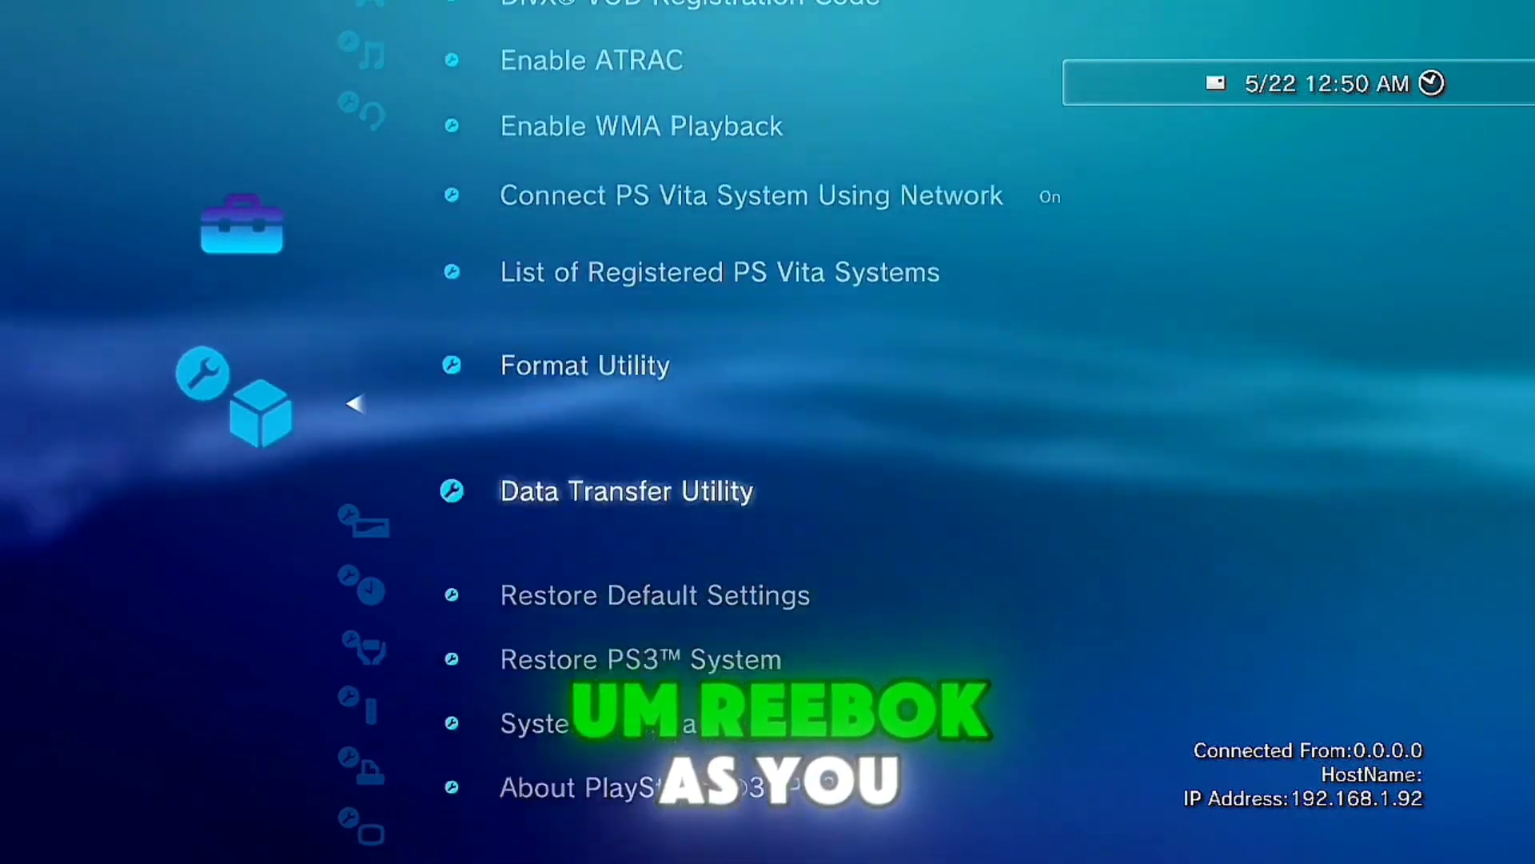
{"action": "key", "text": "Up"}
{"action": "key", "text": "Return"}
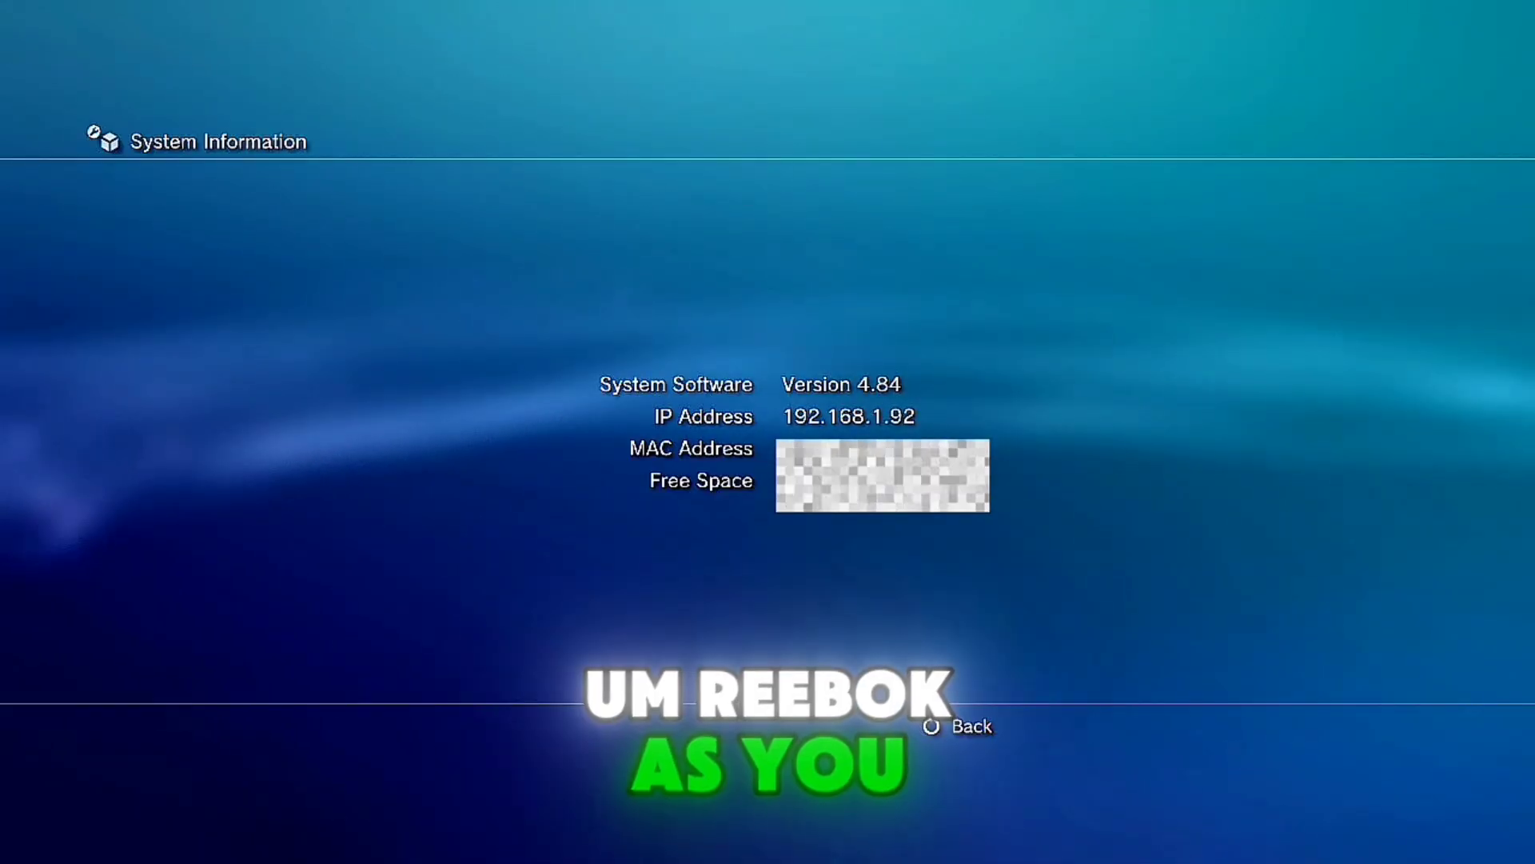
{"action": "key", "text": "Escape"}
Reopen System Update to list the EvilNat_4.92_D-PEX.PUP and Rebug_4.84_D-REX.PUP files
{"action": "key", "text": "Up"}
{"action": "key", "text": "Up"}
{"action": "key", "text": "Escape"}
{"action": "key", "text": "Up"}
{"action": "key", "text": "Up"}
{"action": "key", "text": "Up"}
{"action": "key", "text": "Up"}
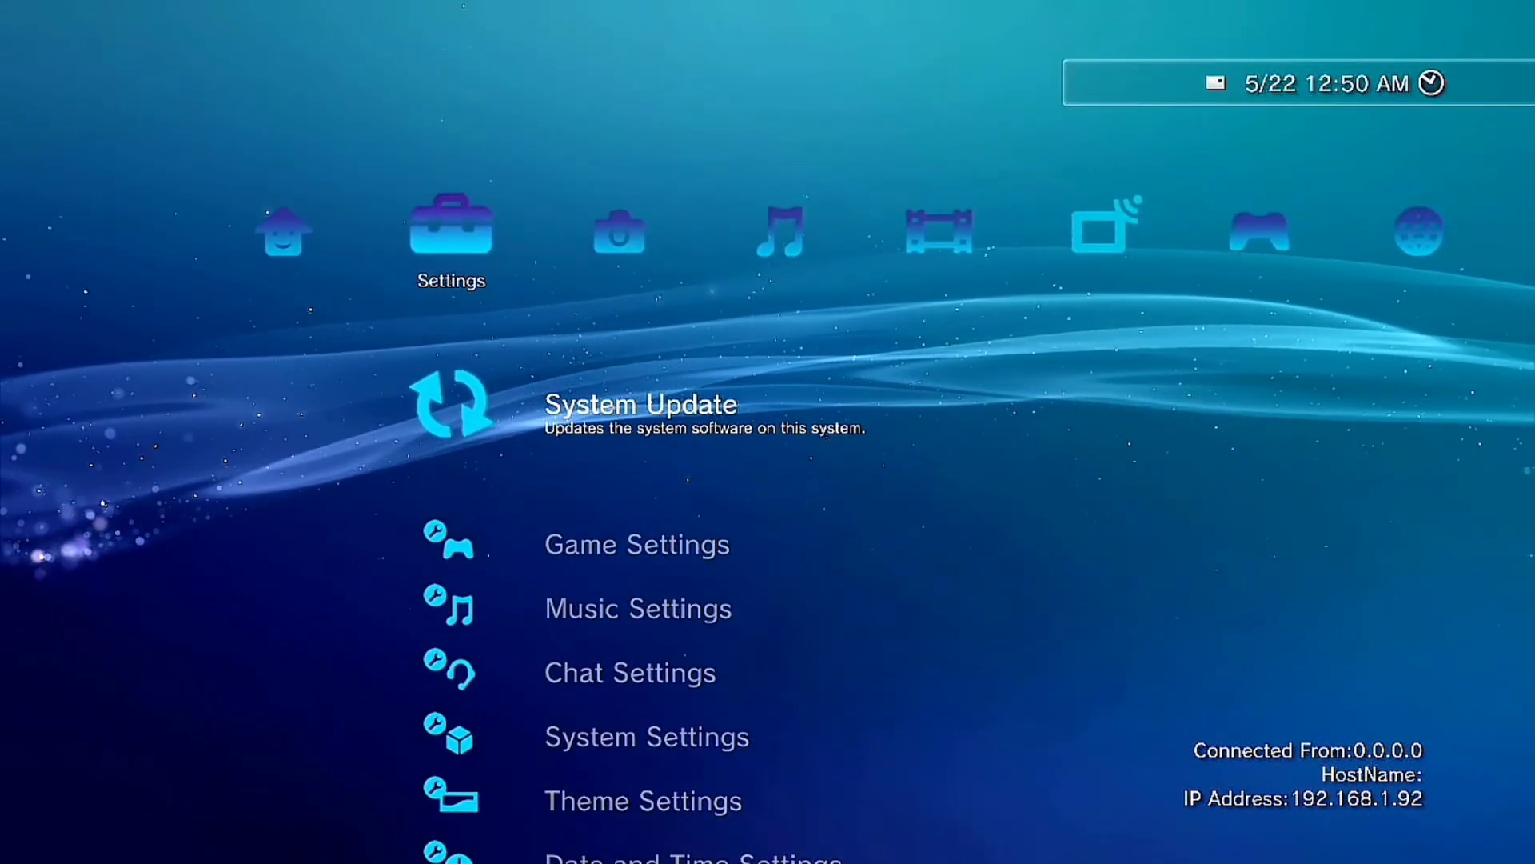
{"action": "key", "text": "Return"}
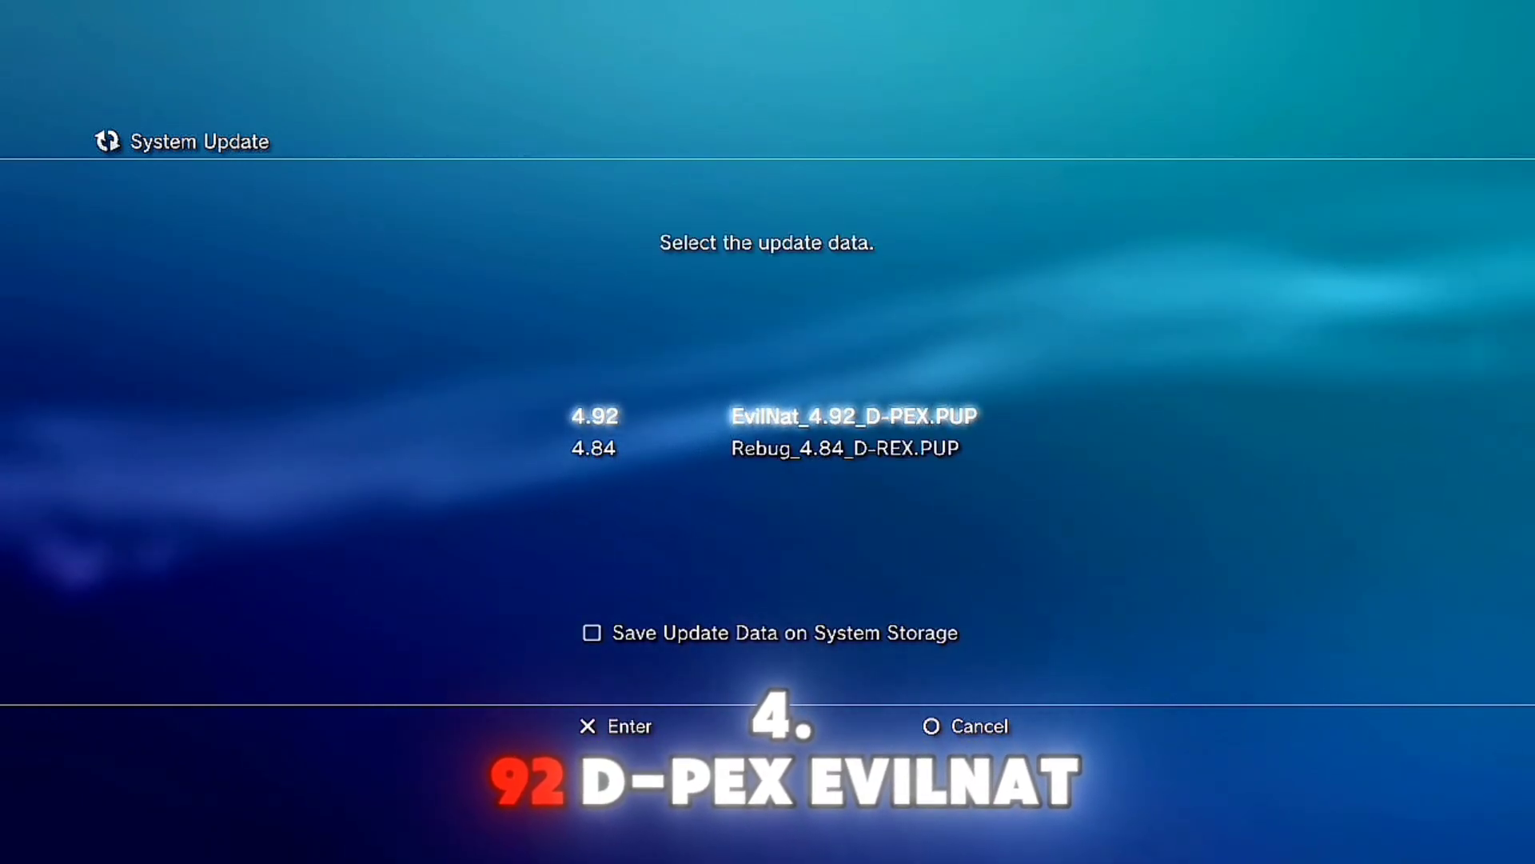
Install EvilNat_4.92_D-PEX.PUP and let the console reboot to the XMB
{"action": "key", "text": "Return"}
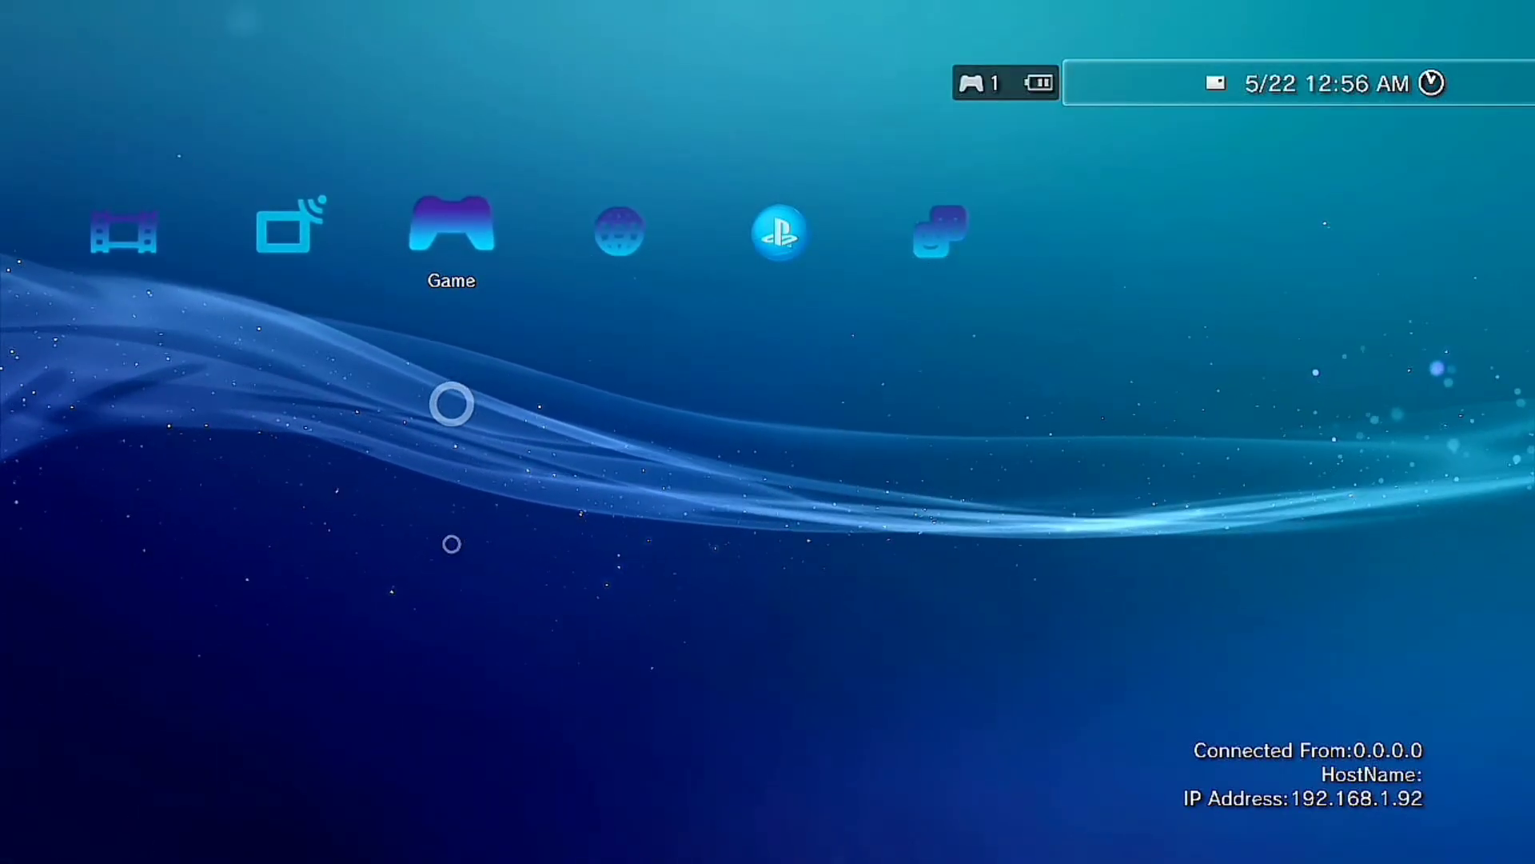
Browse the Custom Firmware Tools folder under Network, then go to System Settings under Settings
{"action": "key", "text": "Right"}
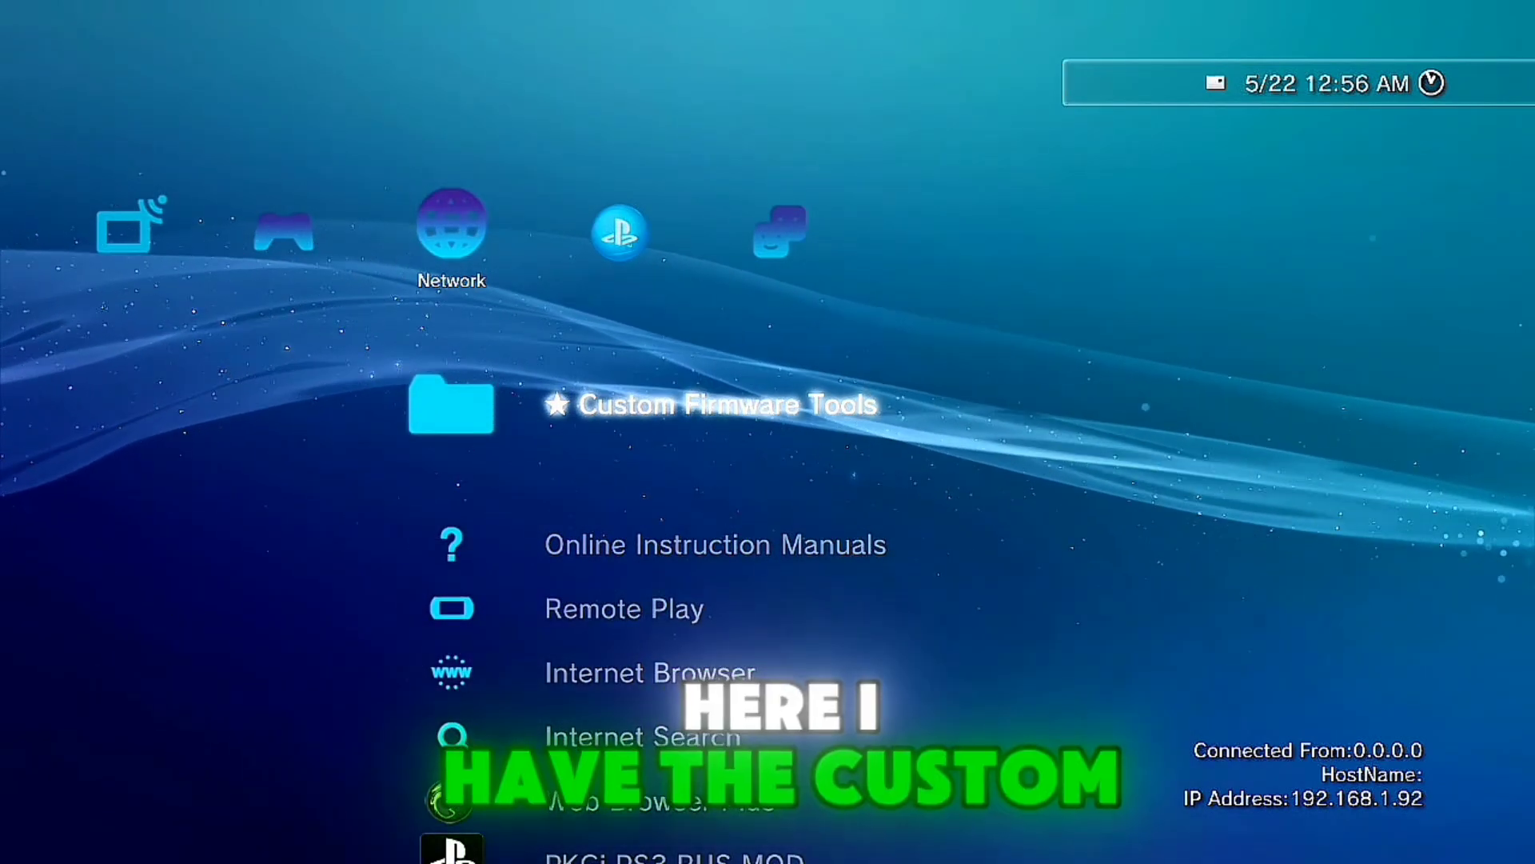
{"action": "key", "text": "Return"}
{"action": "key", "text": "Down"}
{"action": "key", "text": "Down"}
{"action": "key", "text": "Down"}
{"action": "key", "text": "Down"}
{"action": "key", "text": "Down"}
{"action": "key", "text": "Down"}
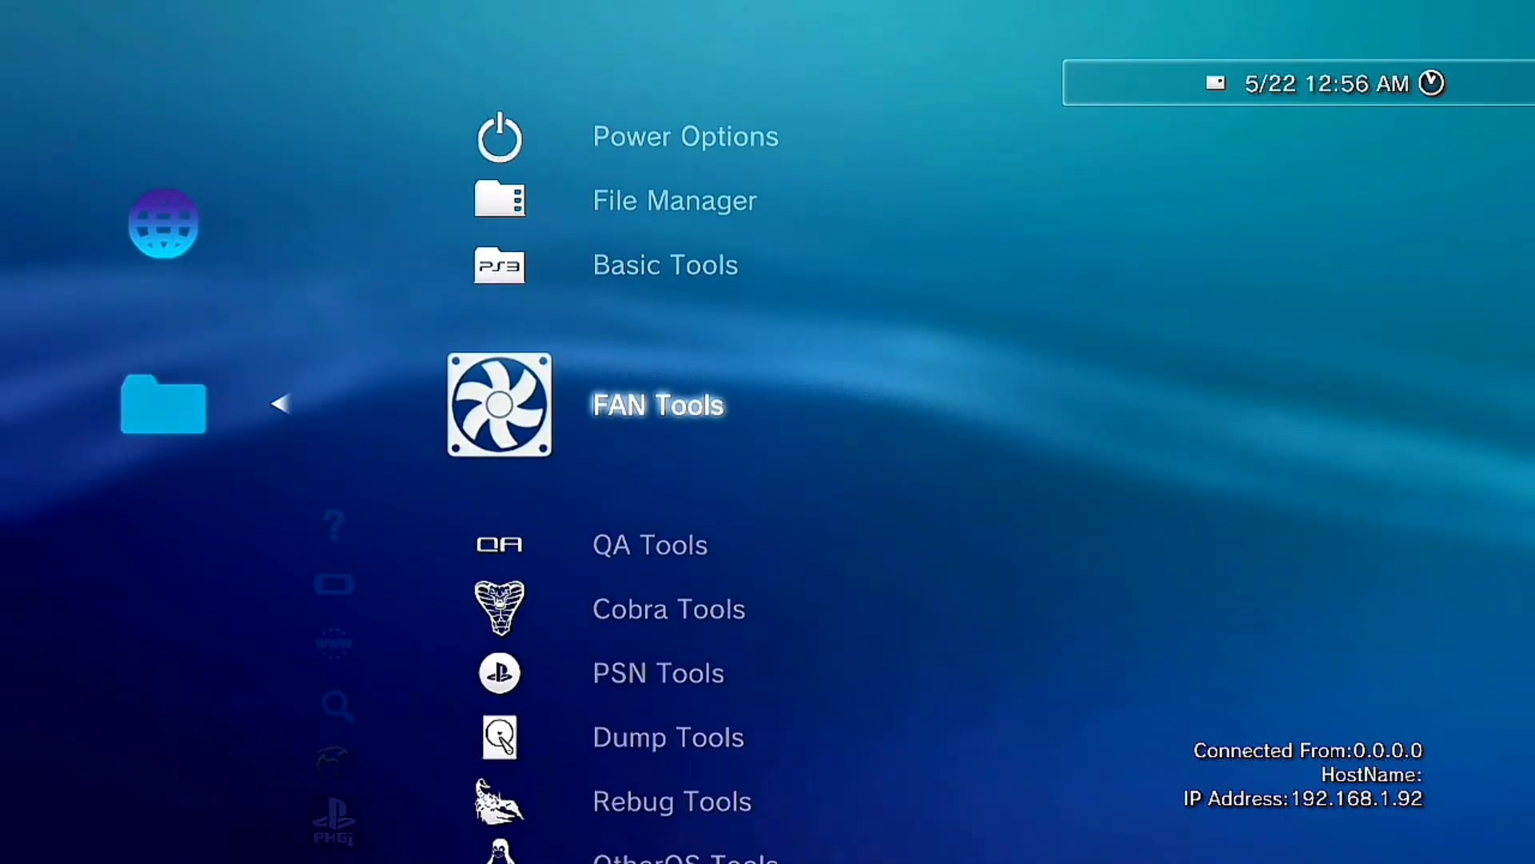
{"action": "key", "text": "Left"}
{"action": "key", "text": "Left"}
{"action": "key", "text": "Left"}
{"action": "key", "text": "Left"}
{"action": "key", "text": "Left"}
{"action": "key", "text": "Left"}
{"action": "key", "text": "Left"}
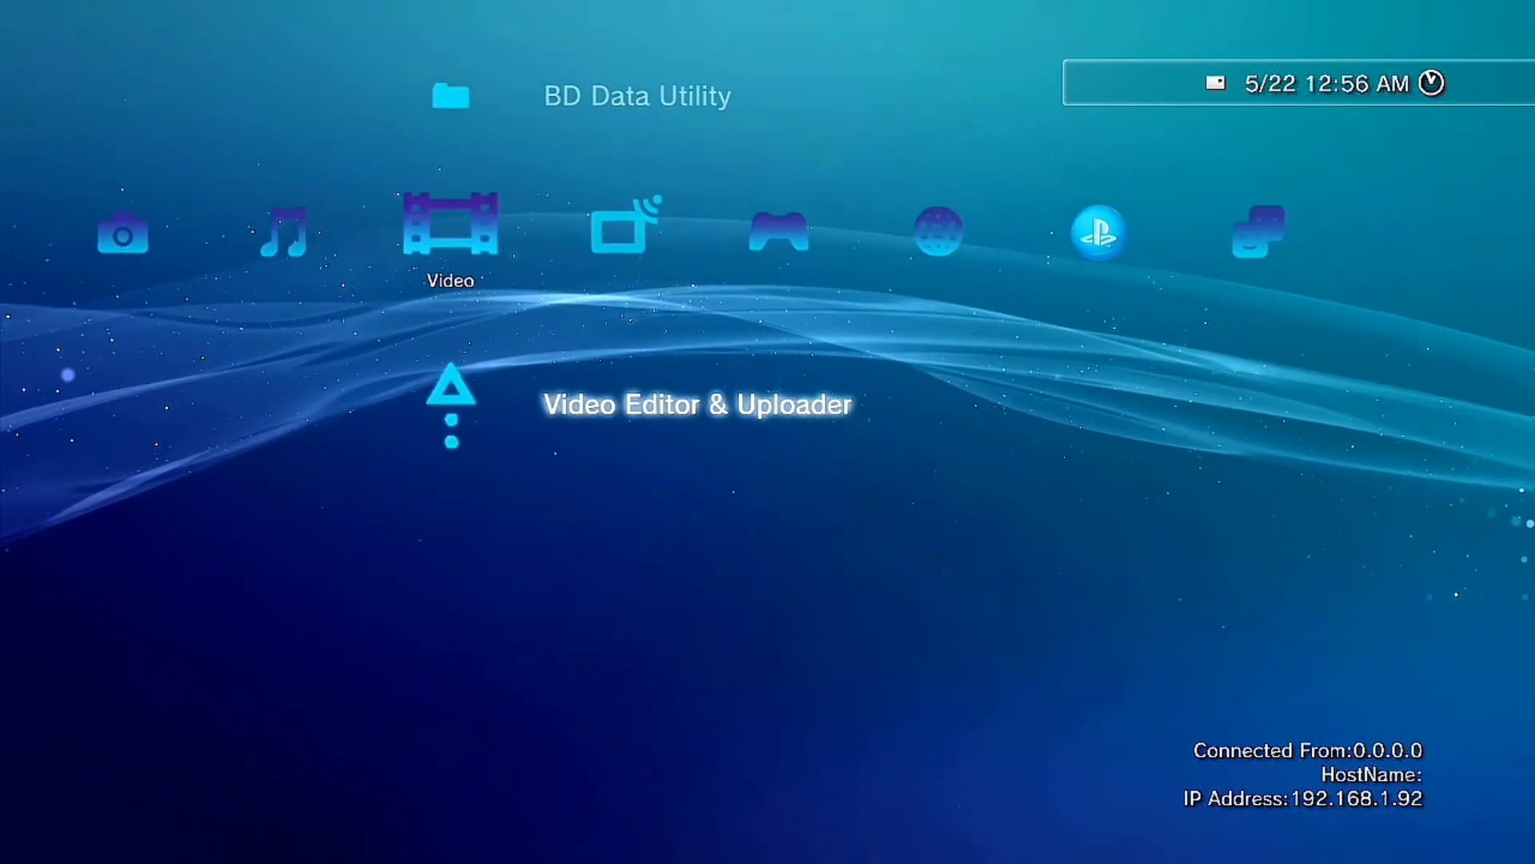
{"action": "key", "text": "Left"}
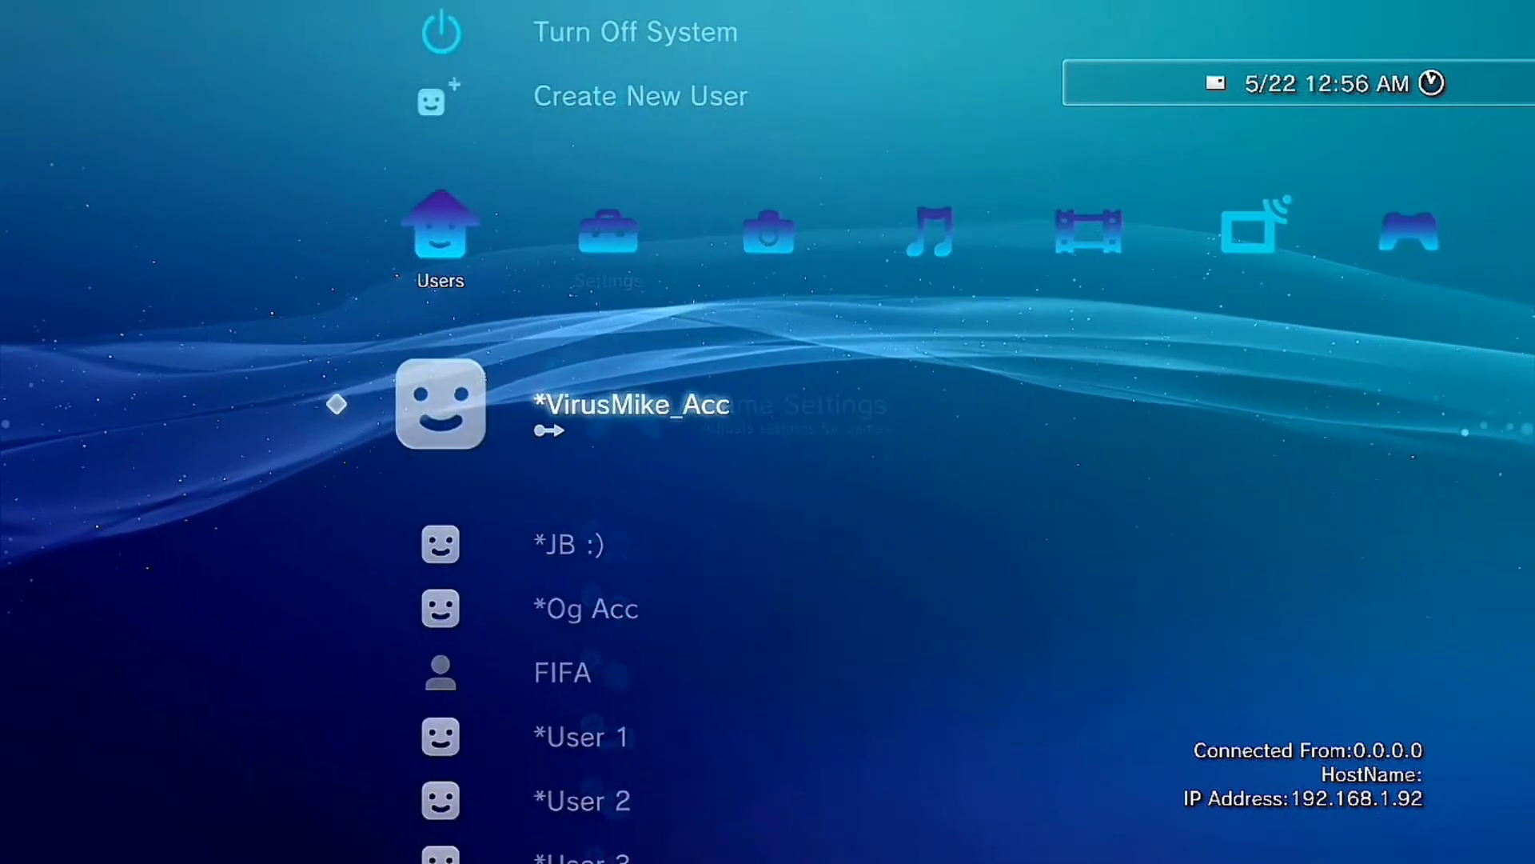
{"action": "key", "text": "Right"}
{"action": "key", "text": "Down"}
{"action": "key", "text": "Down"}
{"action": "key", "text": "Down"}
{"action": "key", "text": "Down"}
{"action": "key", "text": "Down"}
{"action": "key", "text": "Down"}
{"action": "key", "text": "Down"}
{"action": "key", "text": "Down"}
{"action": "key", "text": "Down"}
{"action": "key", "text": "Down"}
{"action": "key", "text": "Down"}
{"action": "key", "text": "Down"}
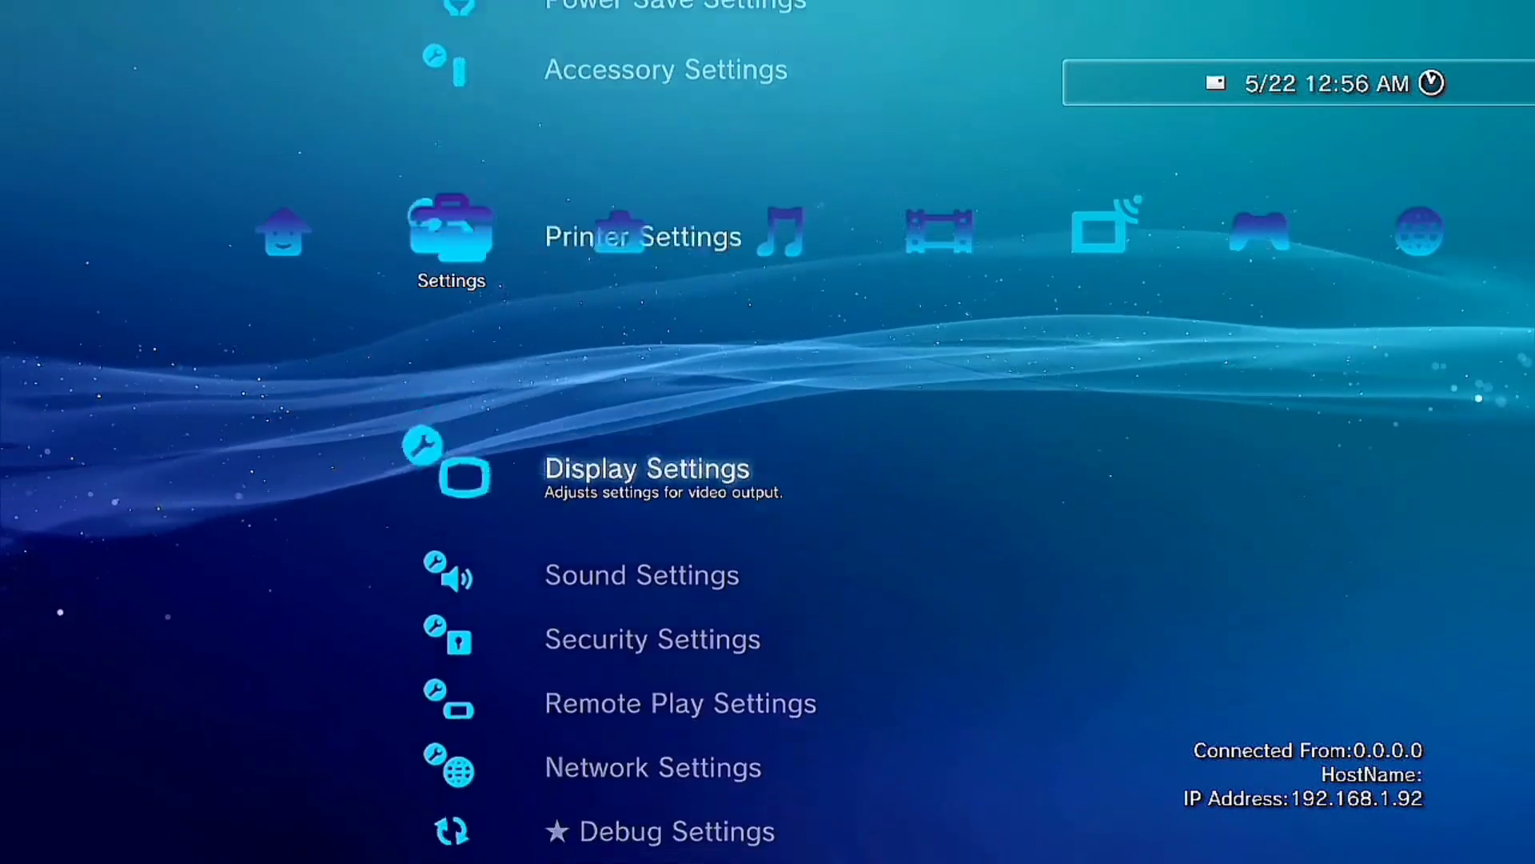
{"action": "key", "text": "Up"}
{"action": "key", "text": "Up"}
{"action": "key", "text": "Up"}
{"action": "key", "text": "Up"}
{"action": "key", "text": "Up"}
{"action": "key", "text": "Up"}
{"action": "key", "text": "Up"}
{"action": "key", "text": "Up"}
{"action": "key", "text": "Up"}
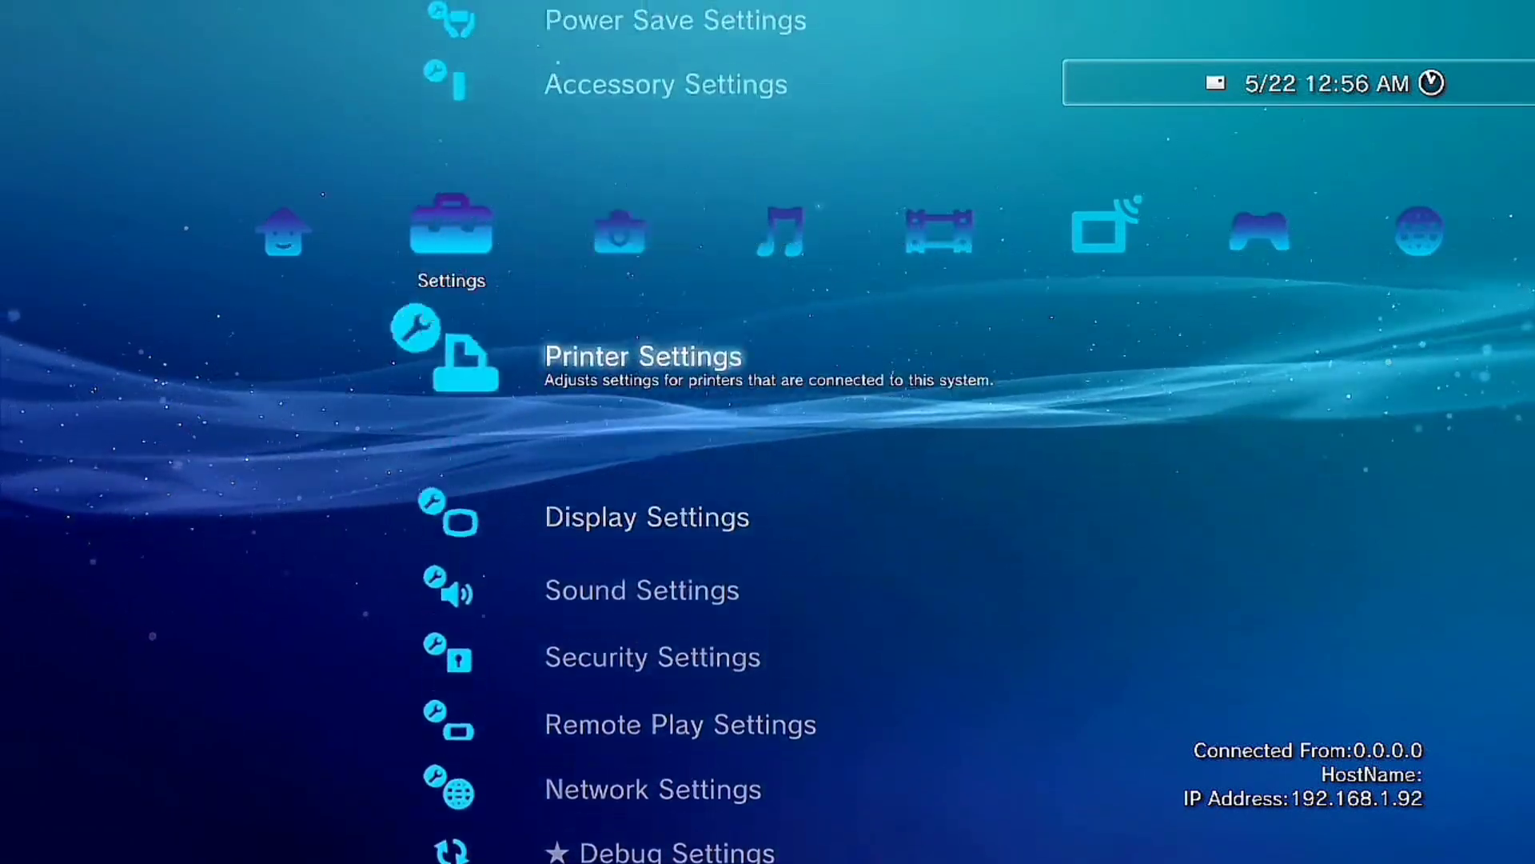
Confirm System Software Version 4.92 in System Information, then go back to webMAN Games
{"action": "key", "text": "Return"}
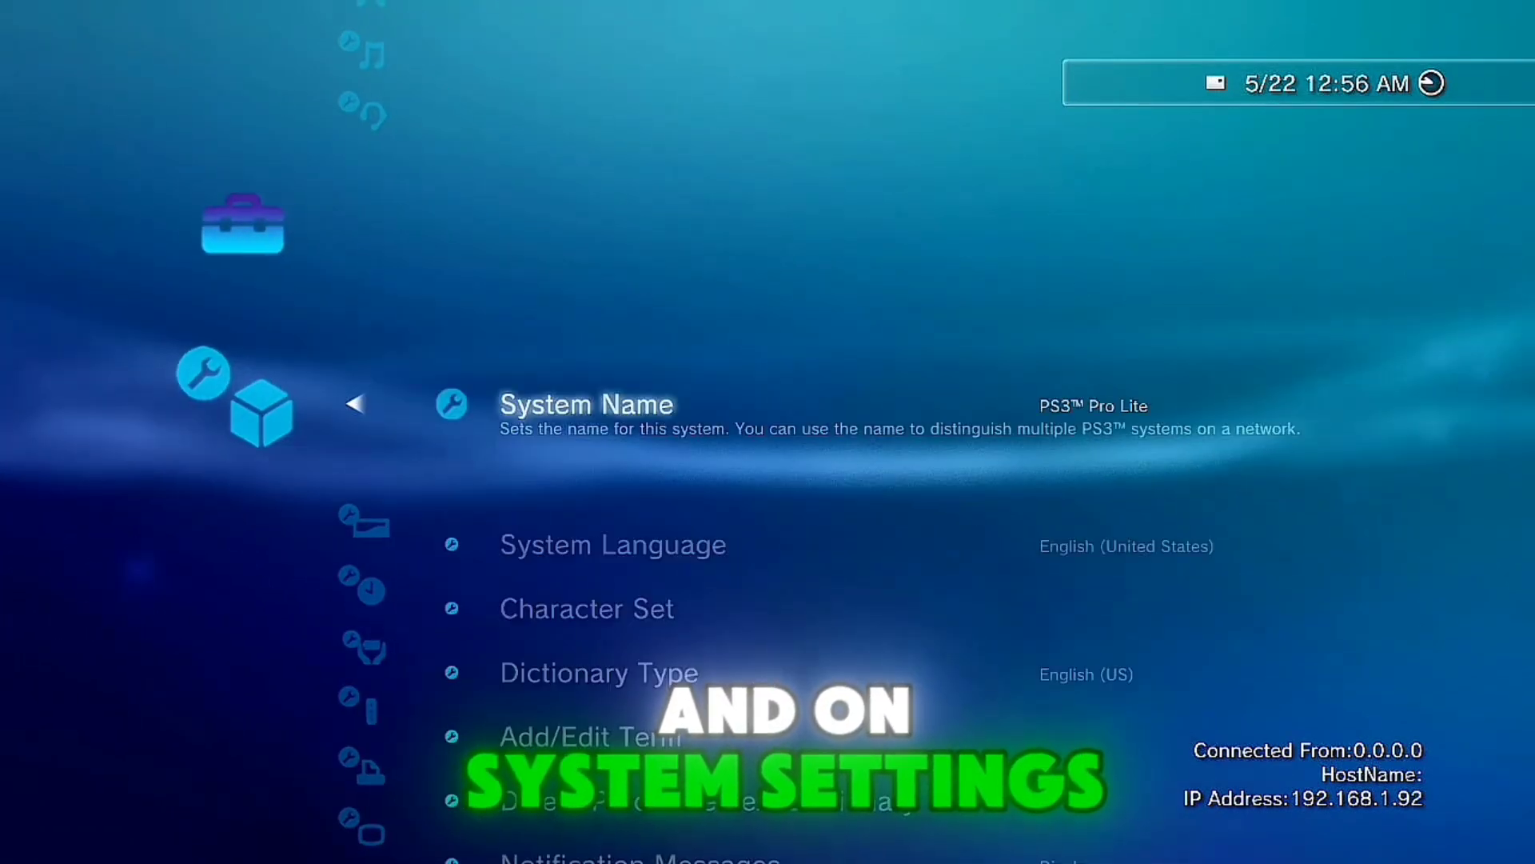
{"action": "key", "text": "Down"}
{"action": "key", "text": "Down"}
{"action": "key", "text": "Down"}
{"action": "key", "text": "Down"}
{"action": "key", "text": "Down"}
{"action": "key", "text": "Down"}
{"action": "key", "text": "Down"}
{"action": "key", "text": "Down"}
{"action": "key", "text": "Down"}
{"action": "key", "text": "Down"}
{"action": "key", "text": "Down"}
{"action": "key", "text": "Down"}
{"action": "key", "text": "Down"}
{"action": "key", "text": "Down"}
{"action": "key", "text": "Down"}
{"action": "key", "text": "Down"}
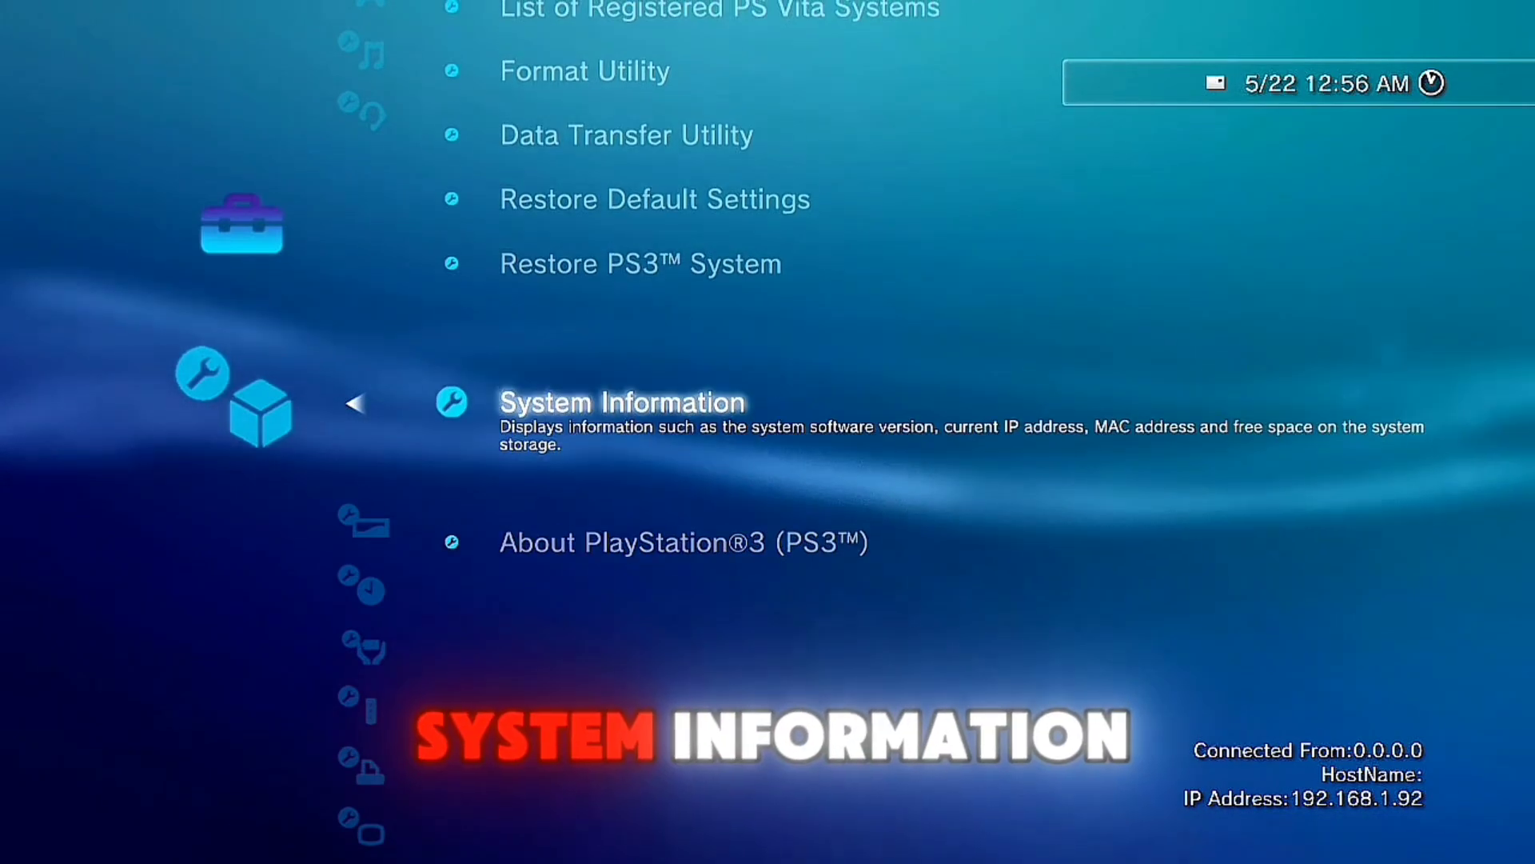
{"action": "key", "text": "Return"}
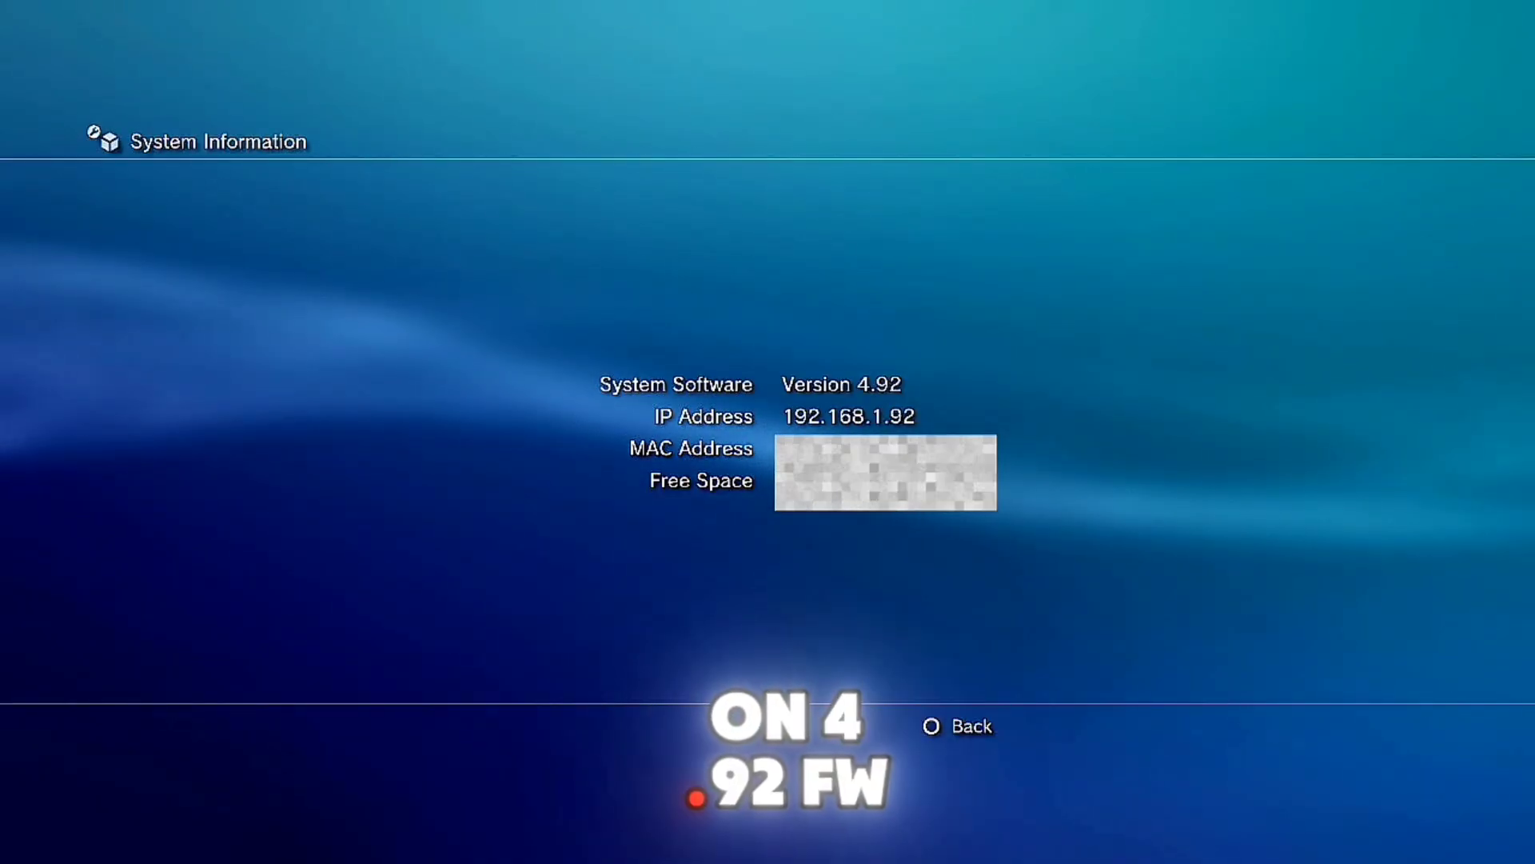
{"action": "key", "text": "Escape"}
{"action": "key", "text": "Escape"}
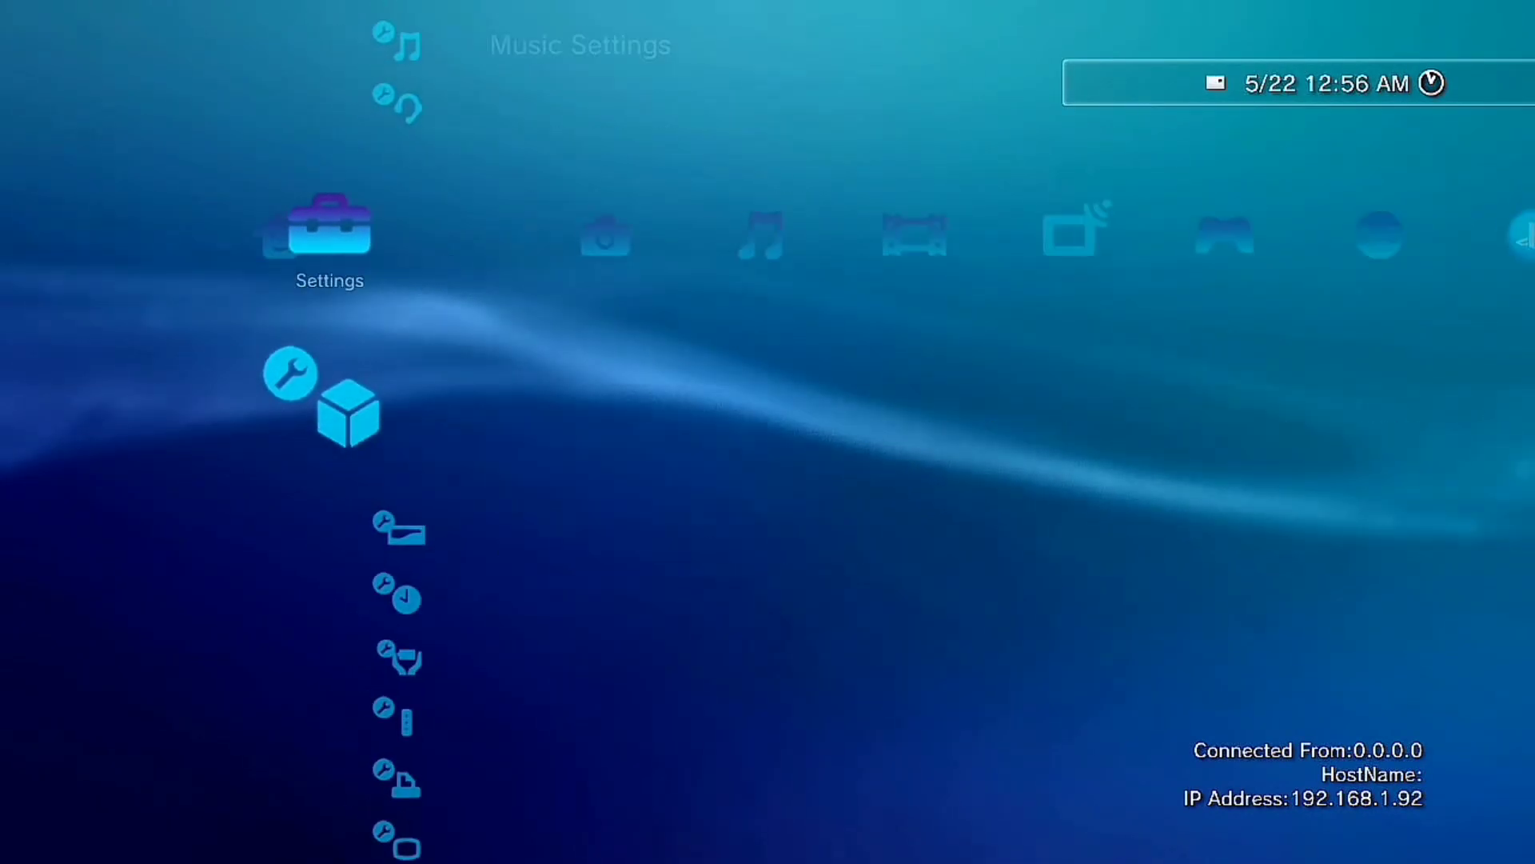
{"action": "key", "text": "Right"}
{"action": "key", "text": "Right"}
{"action": "key", "text": "Right"}
{"action": "key", "text": "Right"}
{"action": "key", "text": "Right"}
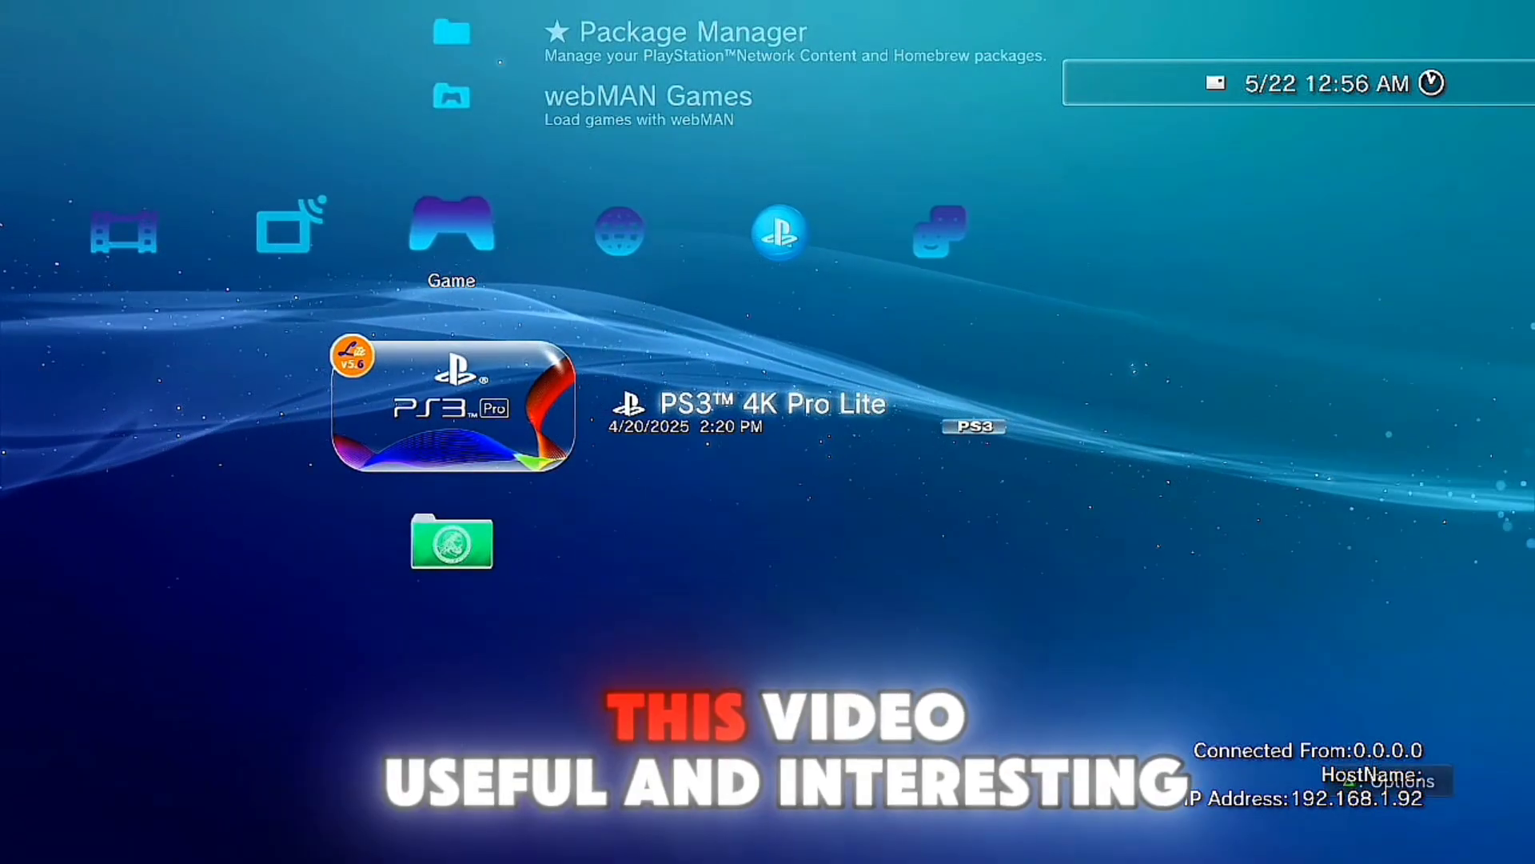
{"action": "key", "text": "Up"}
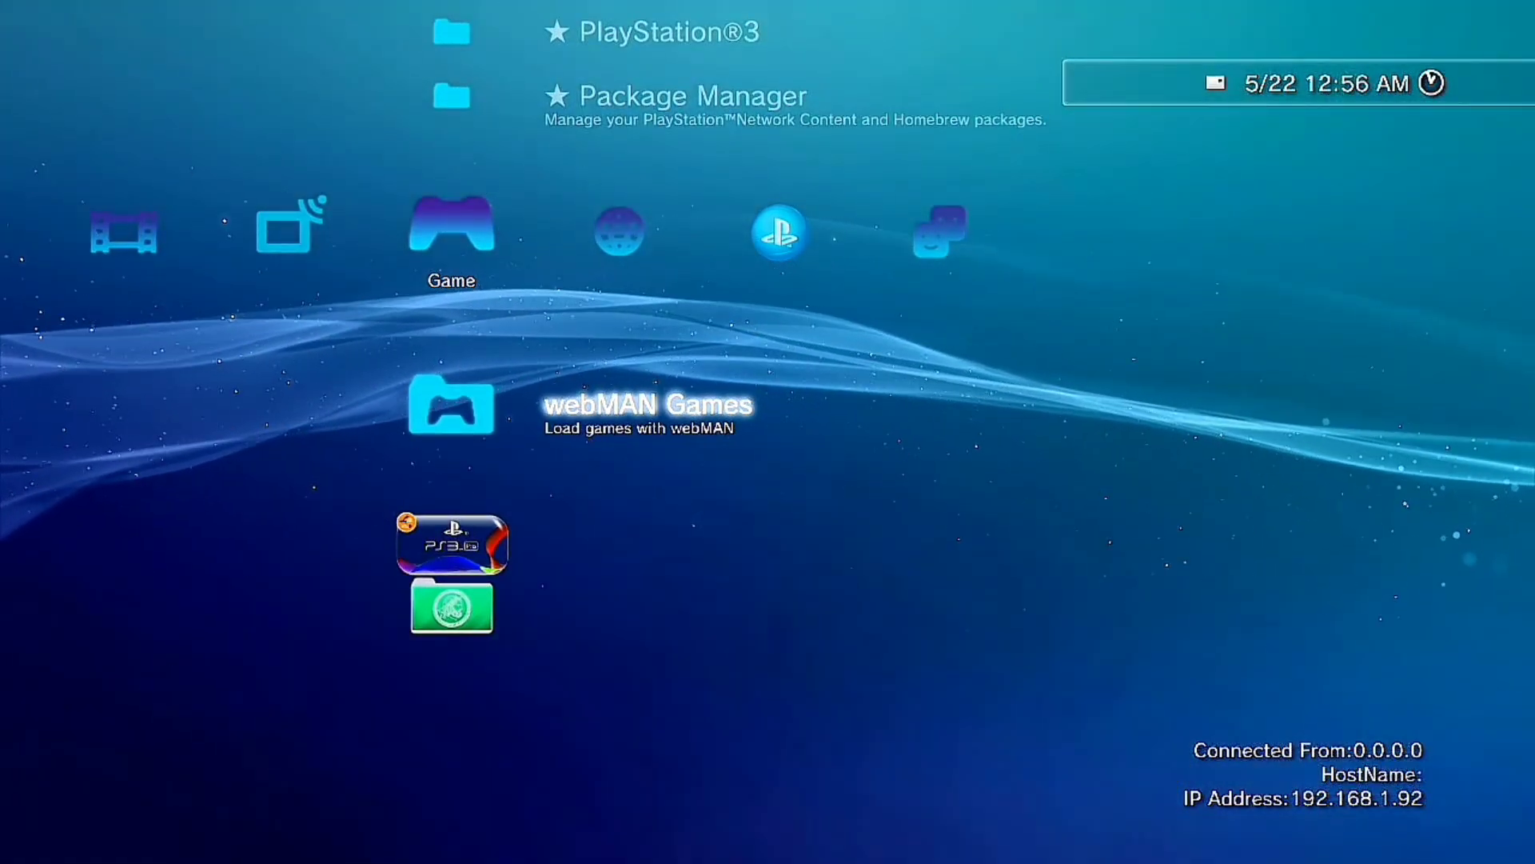